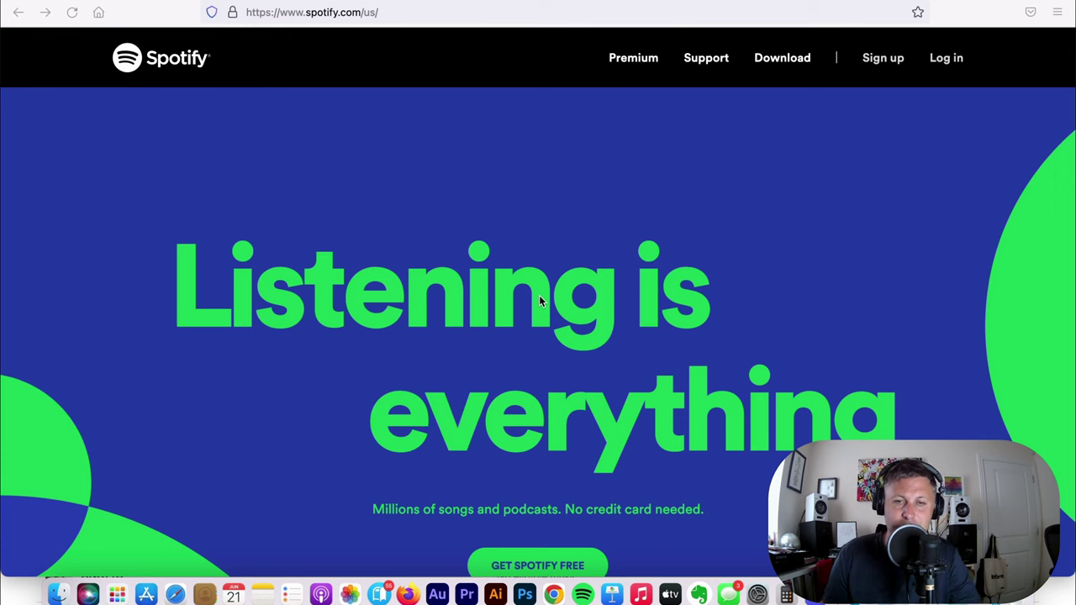
# Go to the Spotify website and open its sign-up page.
pyautogui.click(326, 12)
pyautogui.click(463, 268)
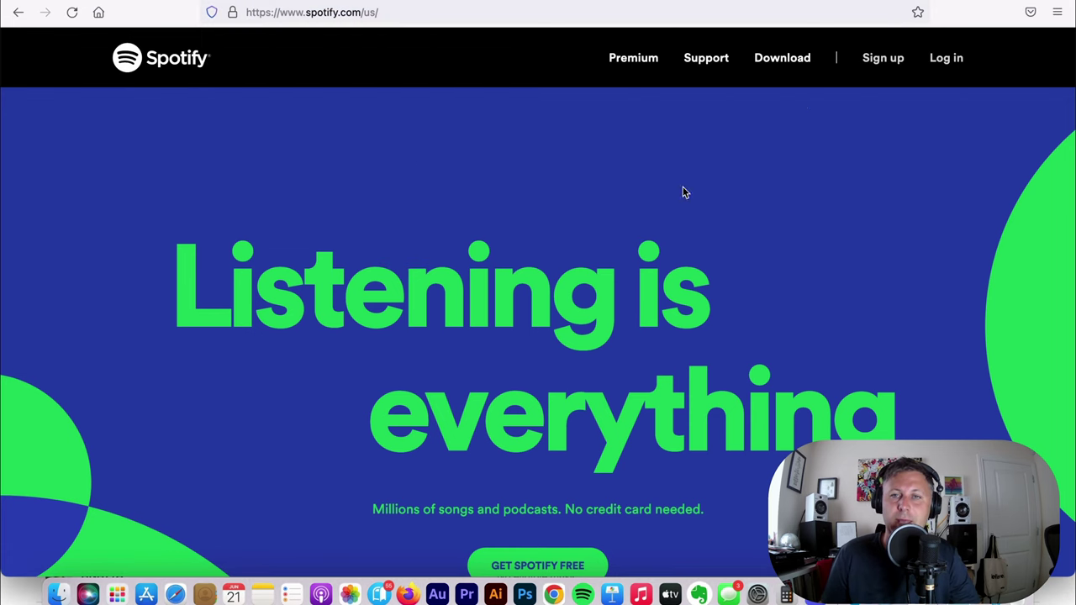
pyautogui.click(883, 58)
pyautogui.scroll(-3, 396, 193)
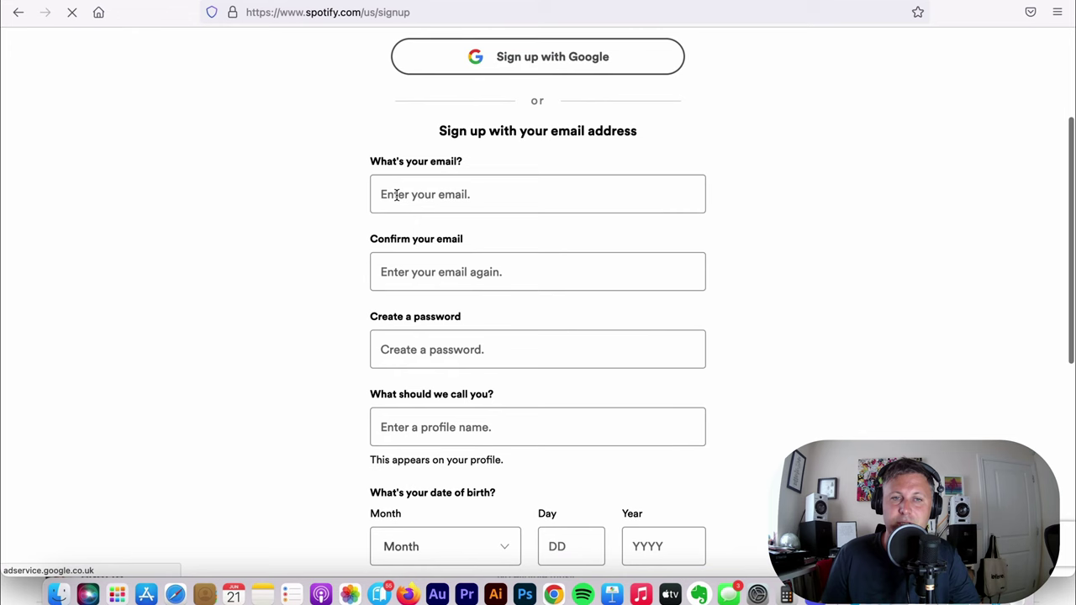
# Look through the sign-up form's email and profile name fields, then return to the top.
pyautogui.click(405, 196)
pyautogui.scroll(-3, 412, 290)
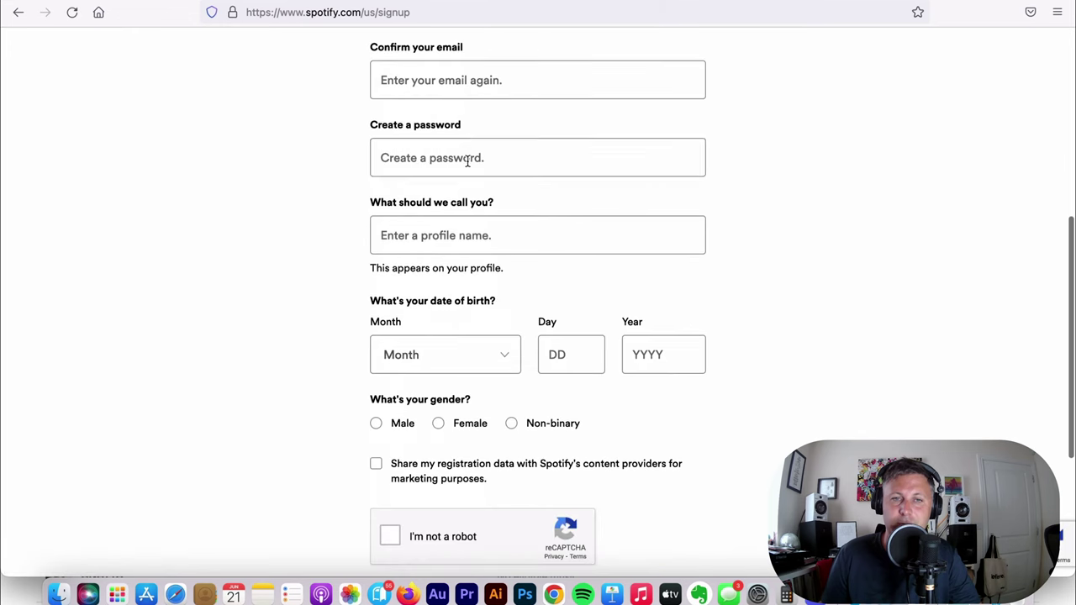
pyautogui.scroll(-3, 334, 373)
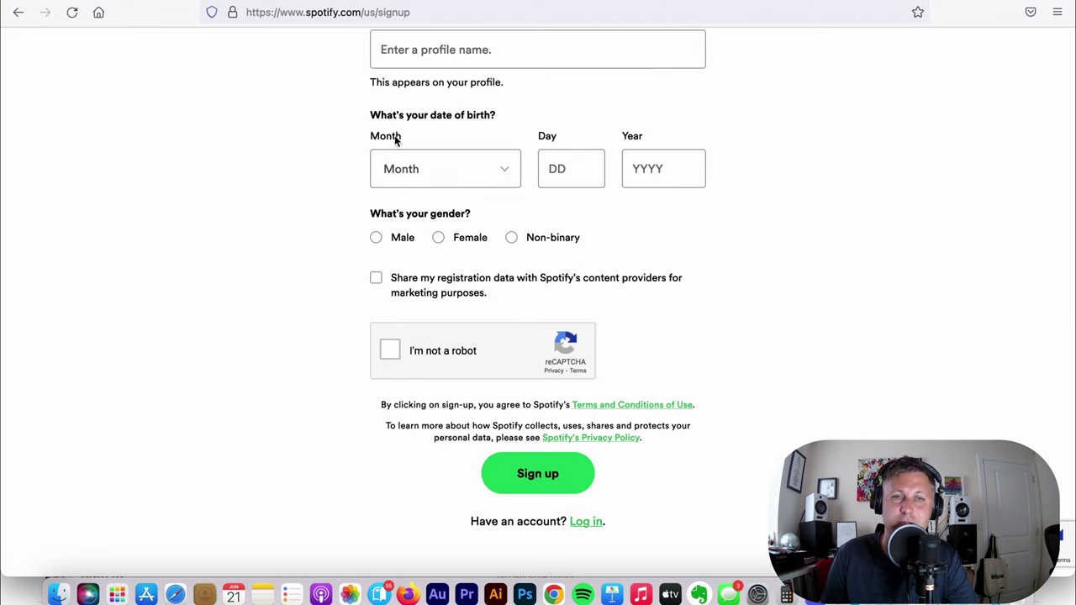
pyautogui.scroll(5, 395, 152)
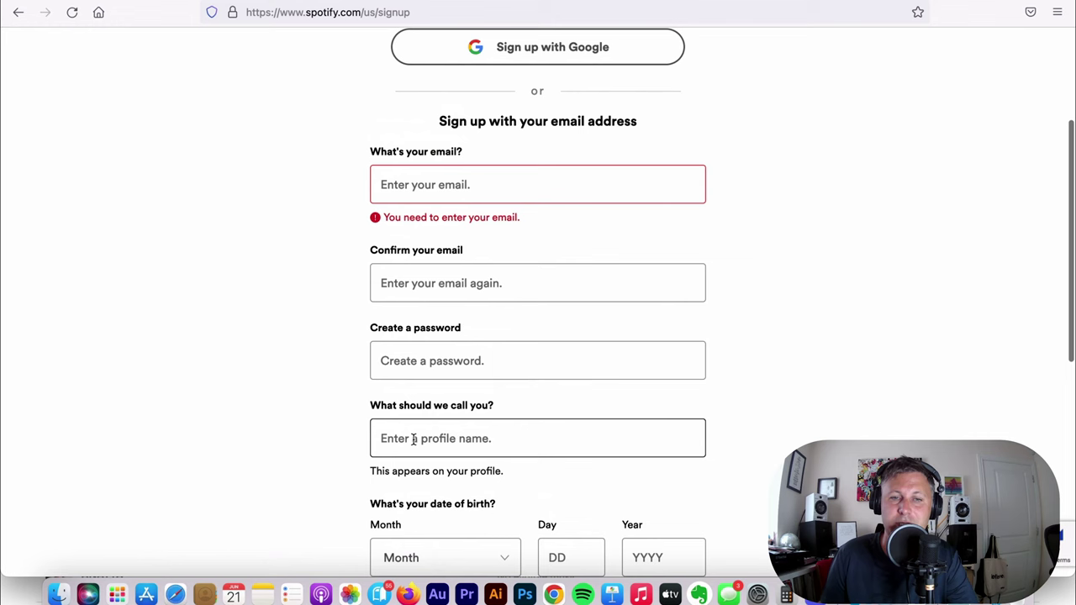
pyautogui.click(396, 435)
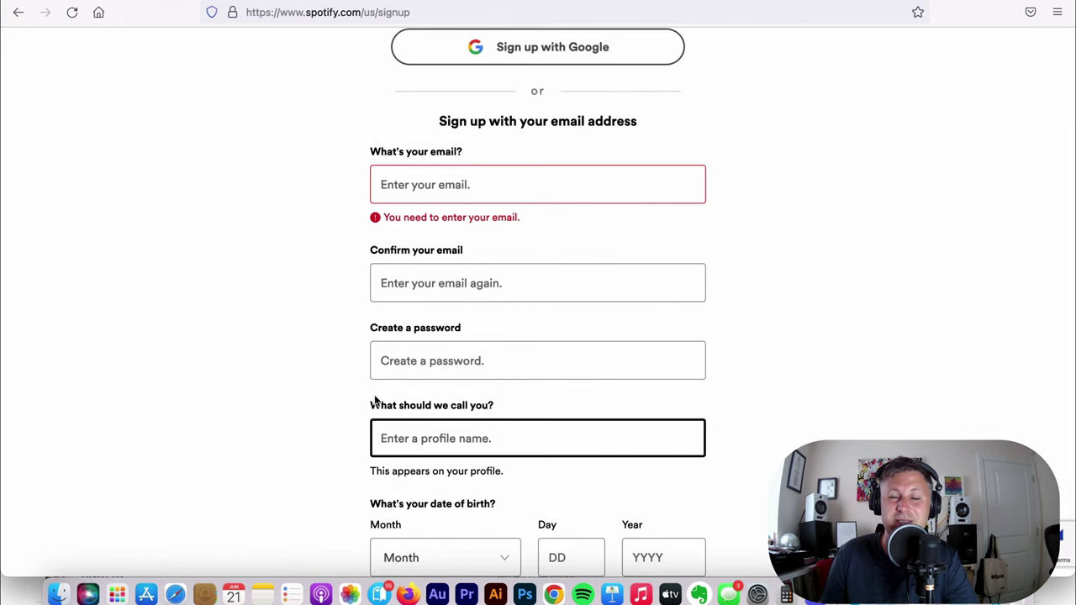
pyautogui.scroll(3, 353, 417)
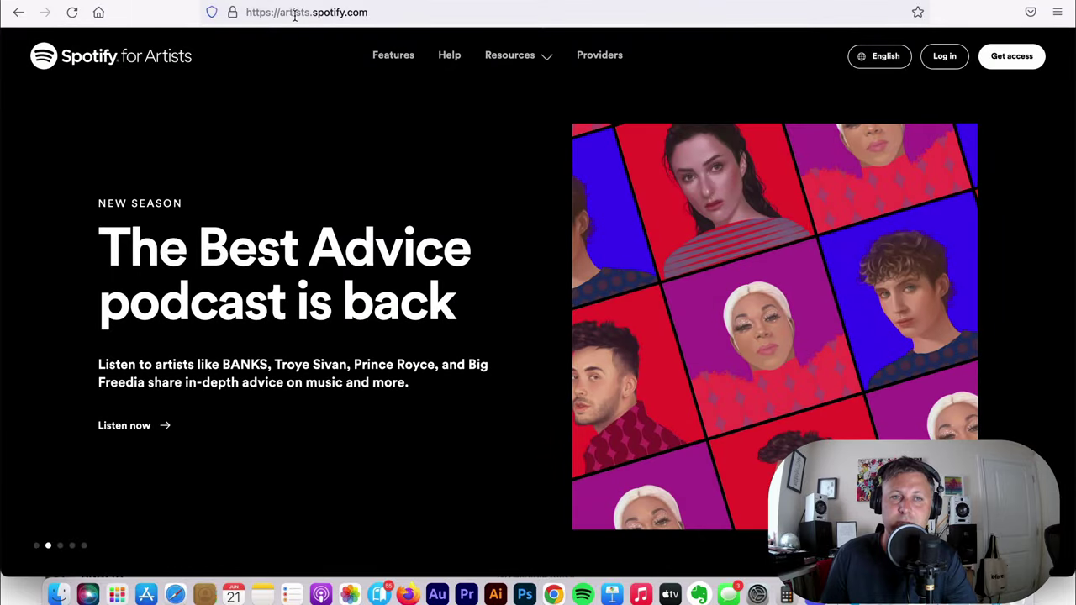
# Start getting access to Spotify for Artists as an artist or manager.
pyautogui.click(1011, 57)
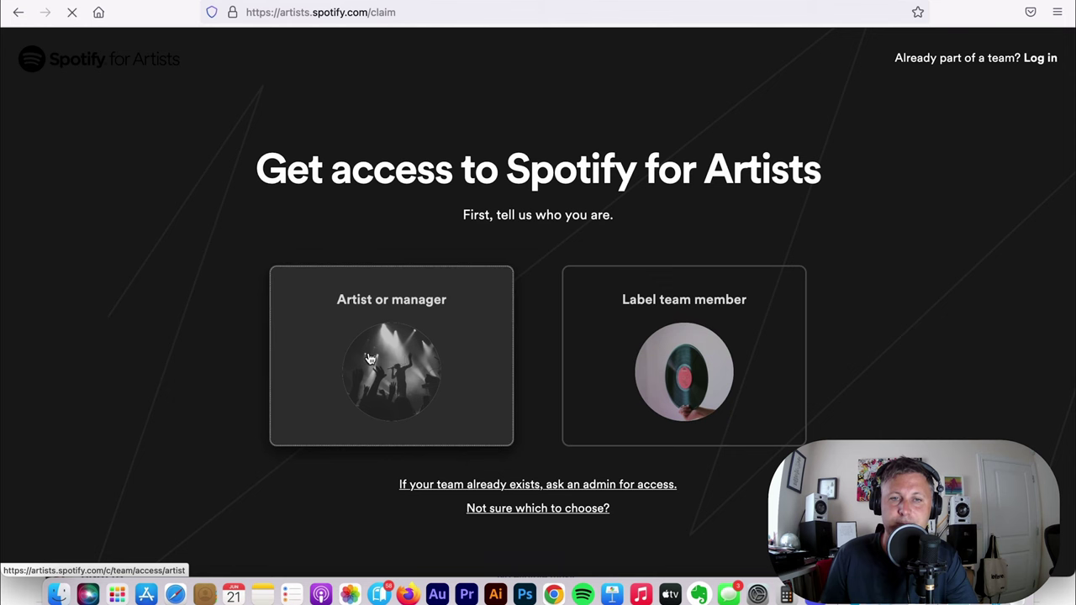
pyautogui.click(370, 359)
pyautogui.scroll(-1, 487, 348)
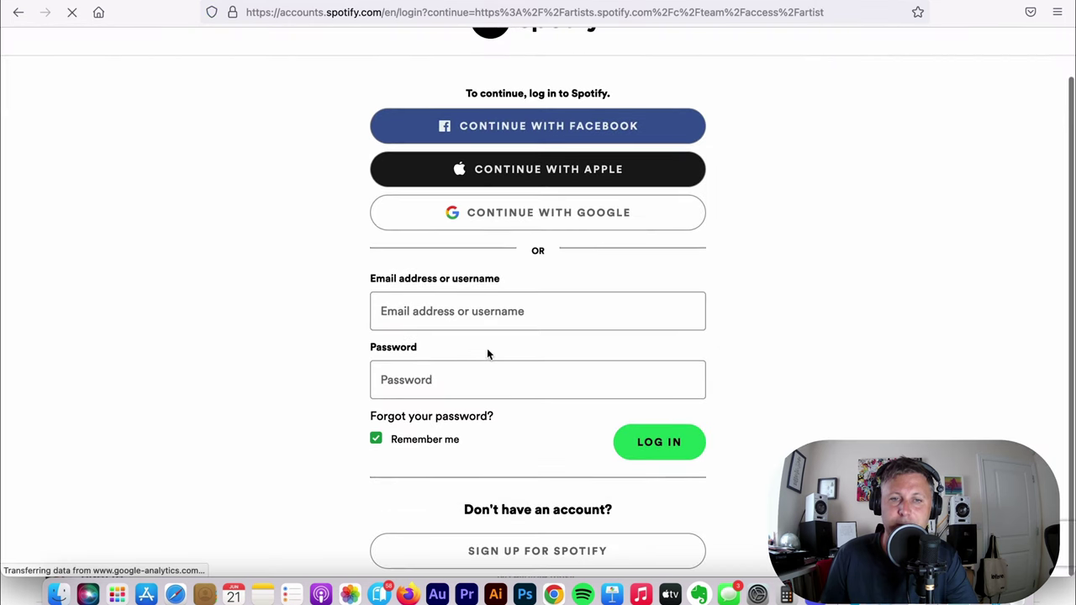
# Log in with the saved Spotify credentials and confirm it's the right account.
pyautogui.click(457, 311)
pyautogui.click(437, 369)
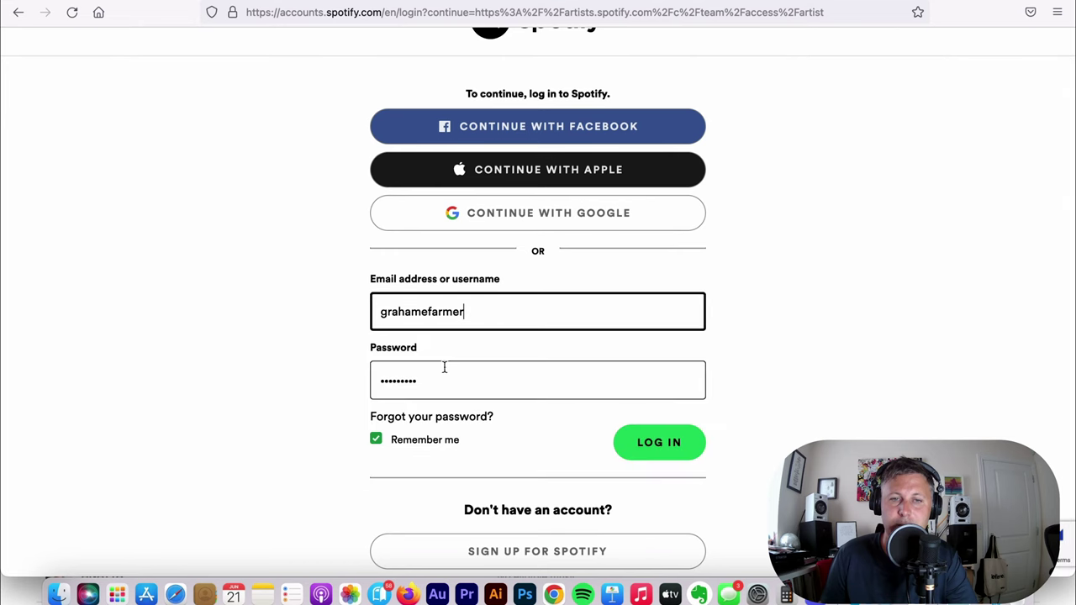
pyautogui.click(675, 442)
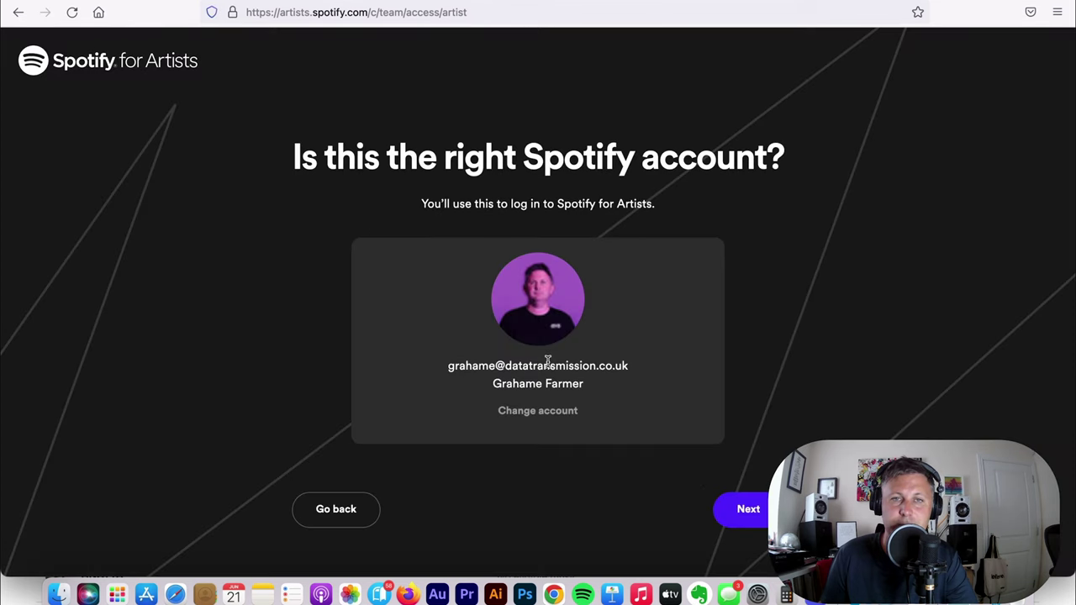
pyautogui.click(748, 509)
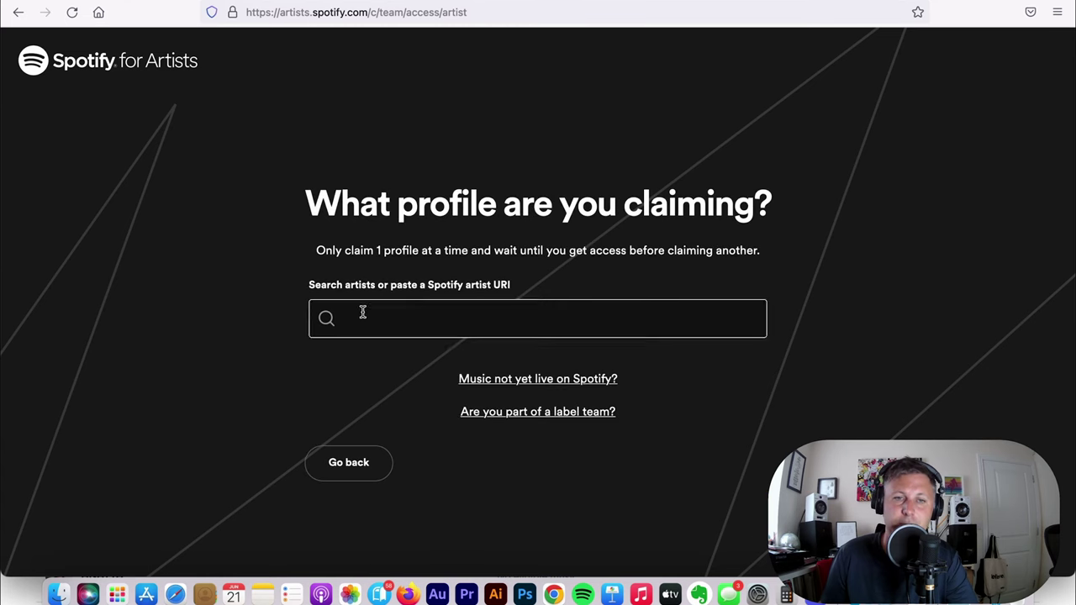
pyautogui.click(412, 316)
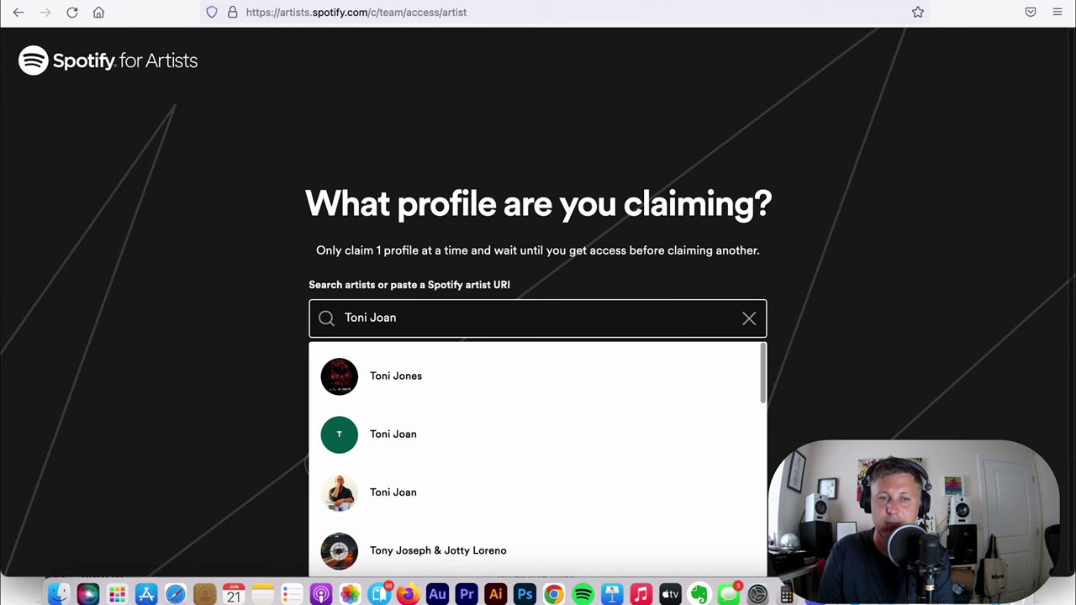
pyautogui.scroll(-8, 531, 479)
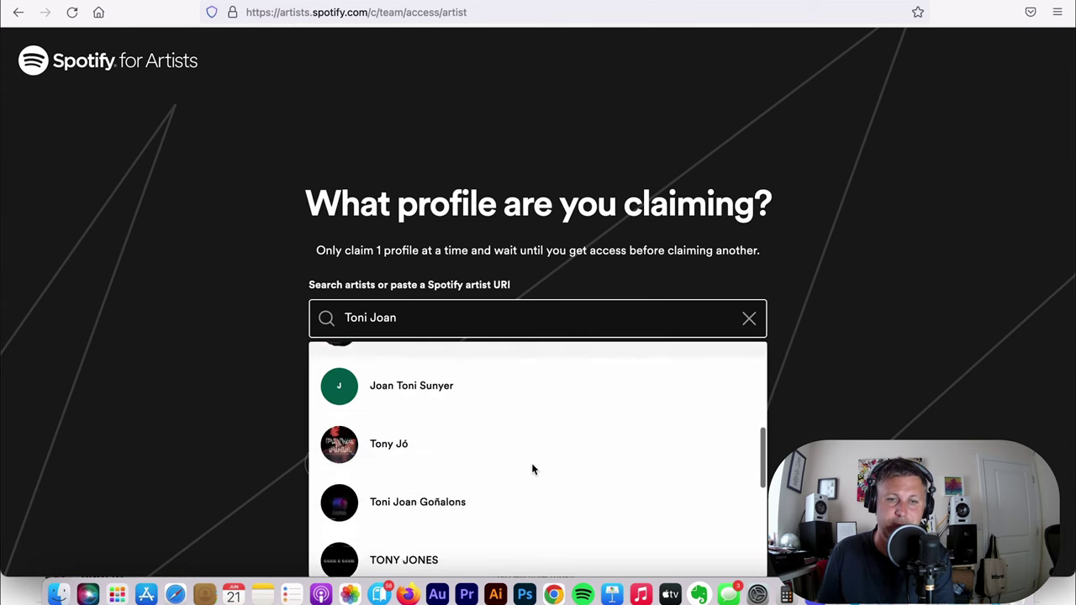
pyautogui.scroll(4, 532, 470)
pyautogui.scroll(3, 532, 469)
pyautogui.click(260, 423)
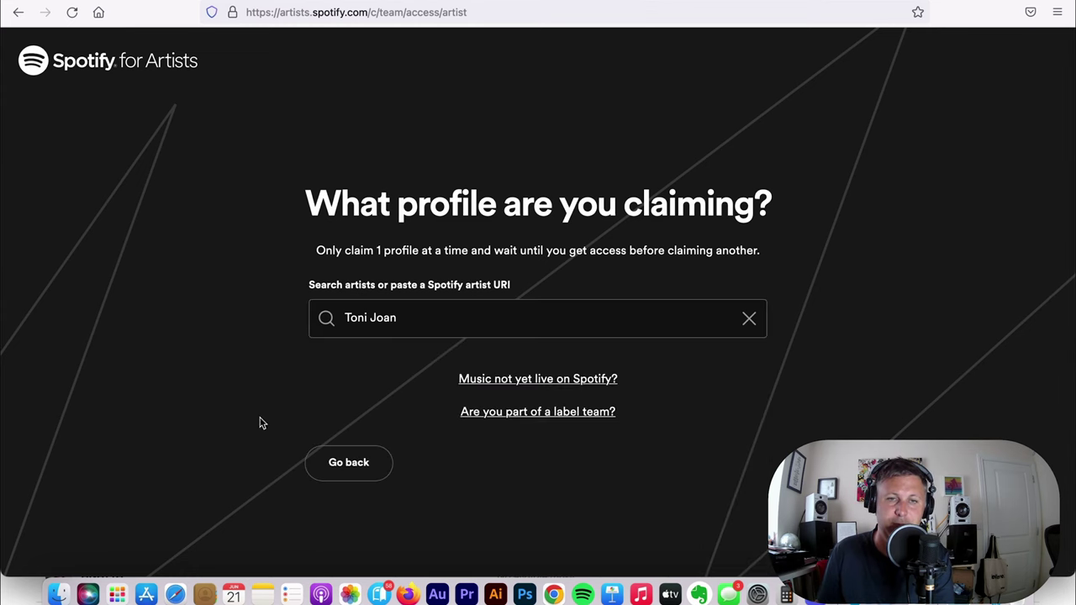
pyautogui.moveTo(412, 322); pyautogui.dragTo(302, 313)
pyautogui.press('BackSpace')
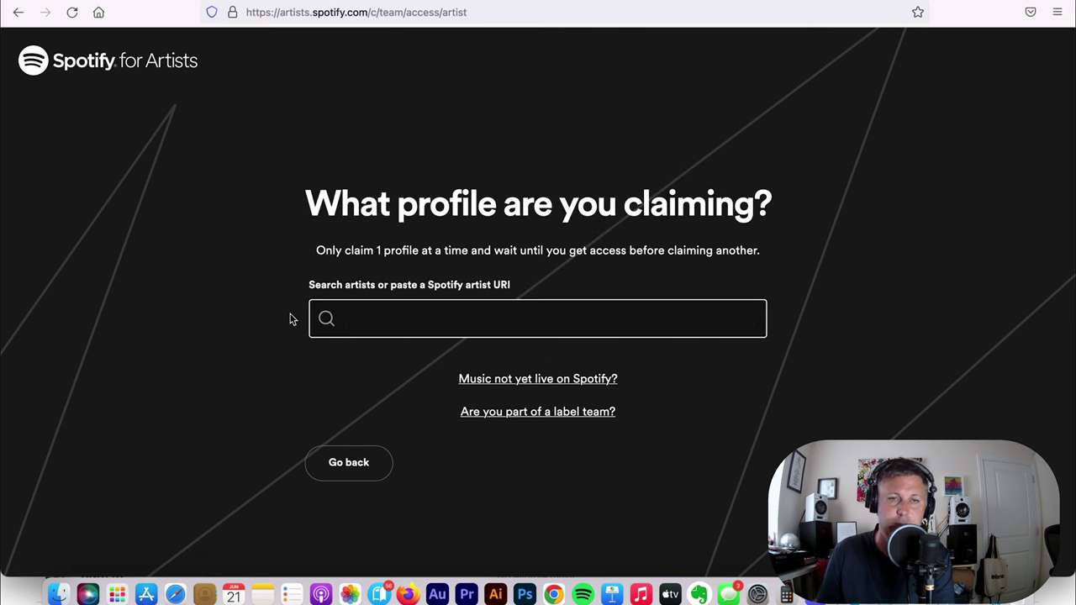
pyautogui.click(289, 319)
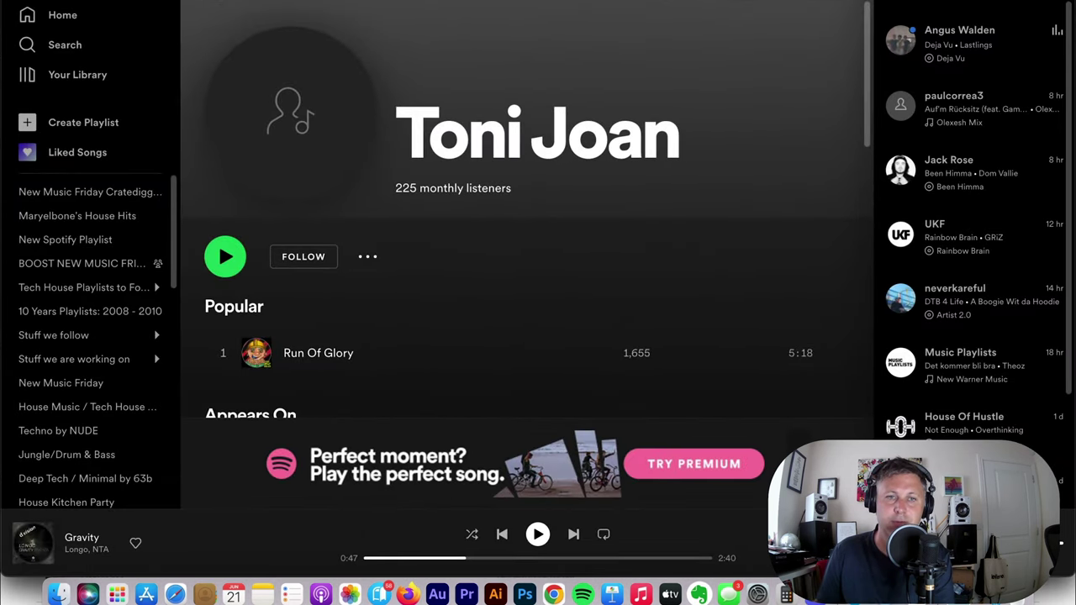
# Copy the Toni Joan artist link and paste it into the profile-claim search.
pyautogui.click(364, 258)
pyautogui.moveTo(434, 393)
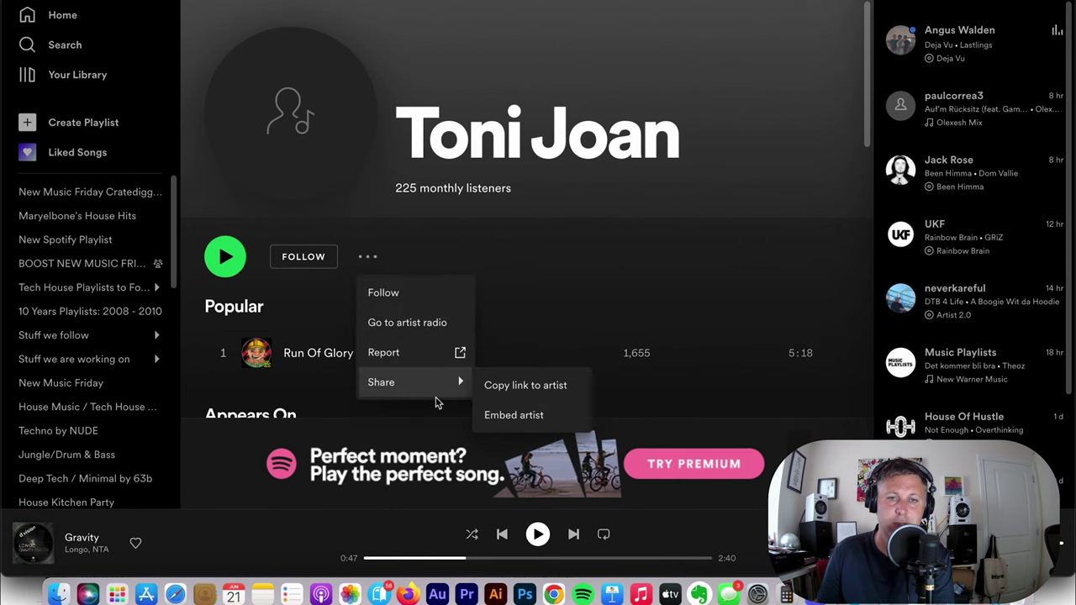
pyautogui.click(492, 392)
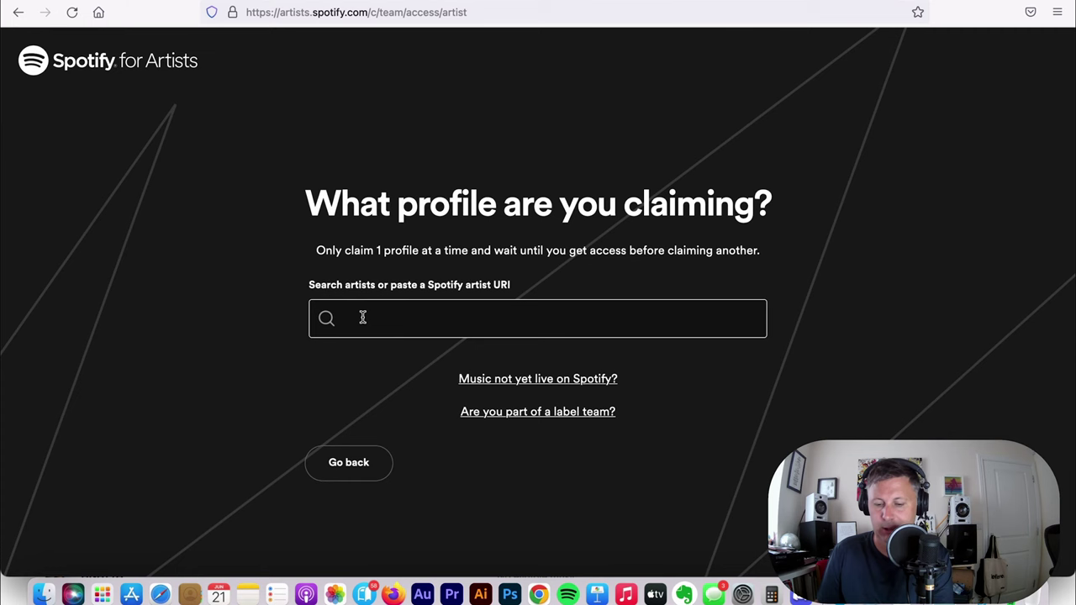
pyautogui.click(362, 317)
pyautogui.press('super+v')
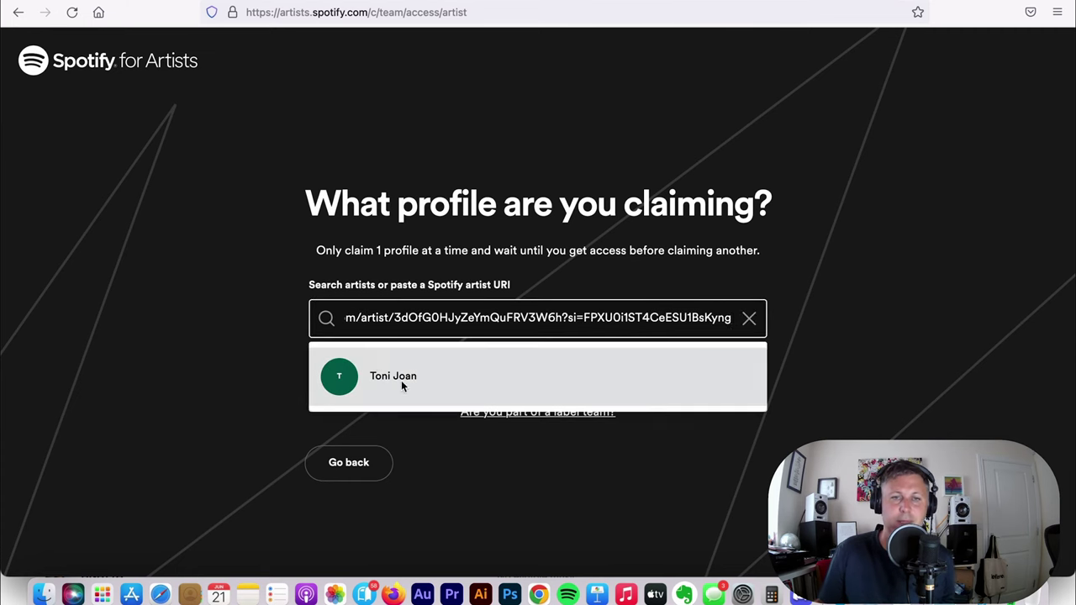
pyautogui.click(401, 380)
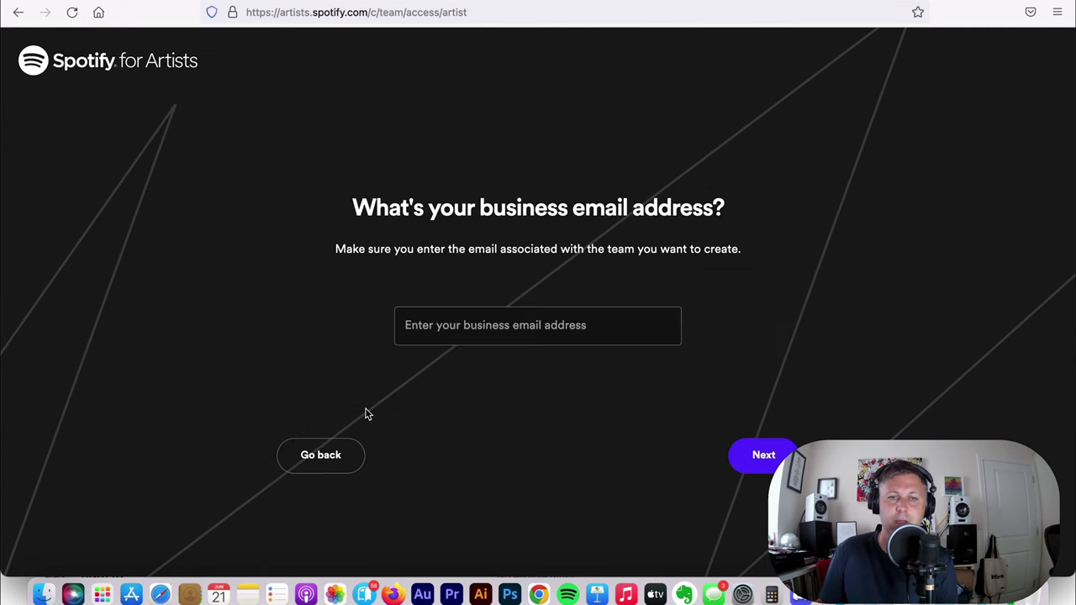
pyautogui.click(509, 325)
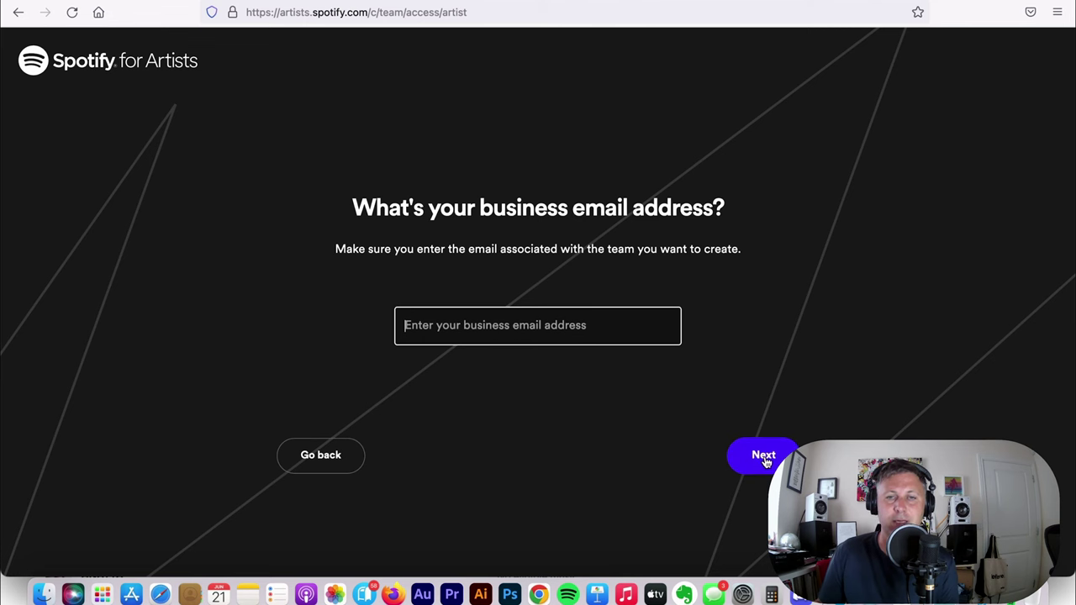
pyautogui.click(508, 329)
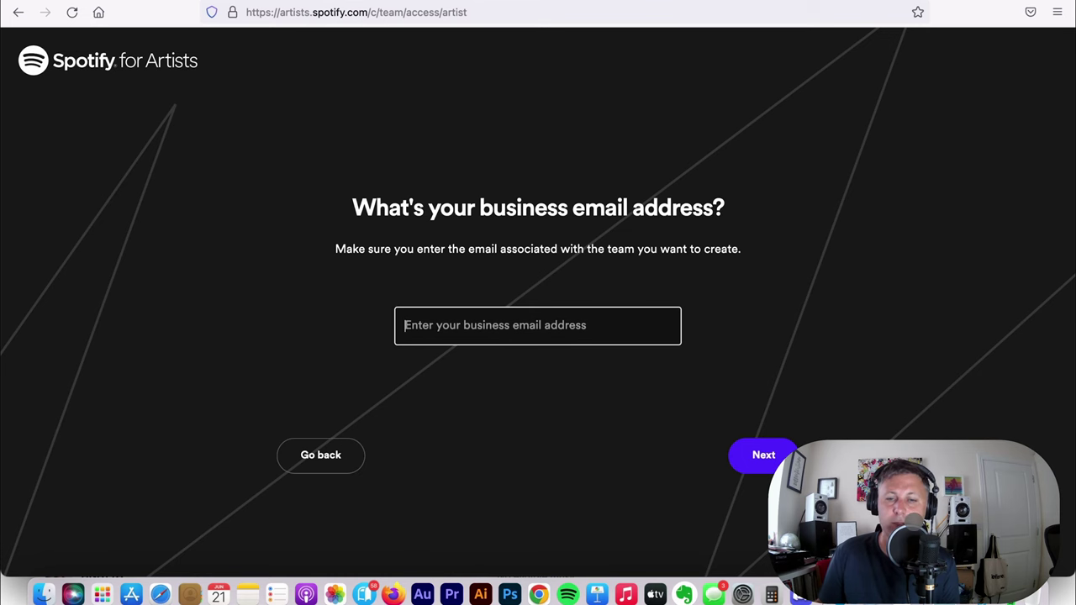
pyautogui.click(538, 595)
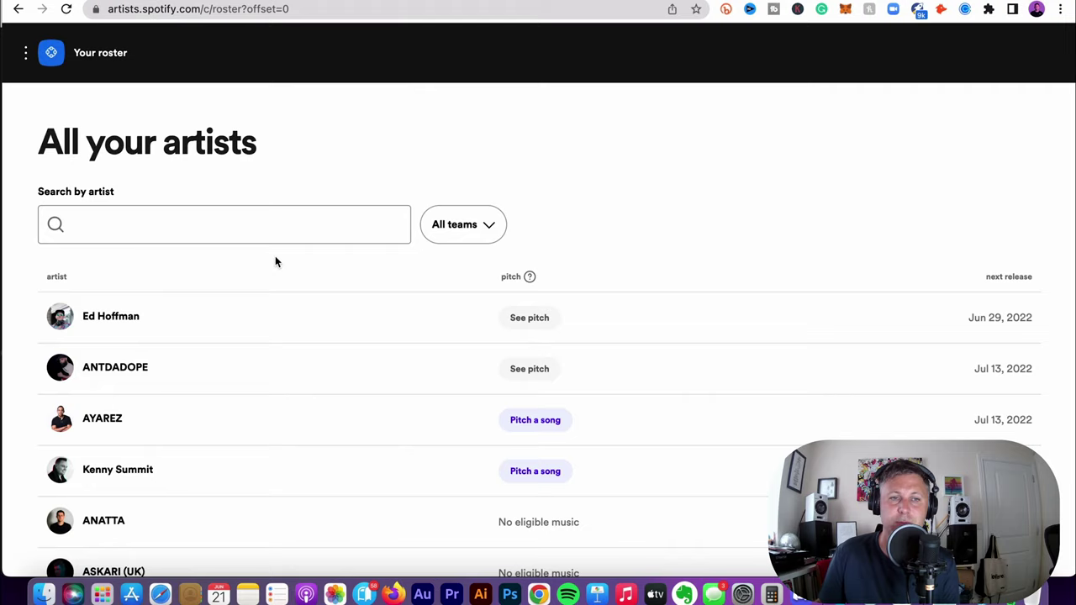
# Browse the artist roster, then go to Your teams from the side menu.
pyautogui.click(26, 52)
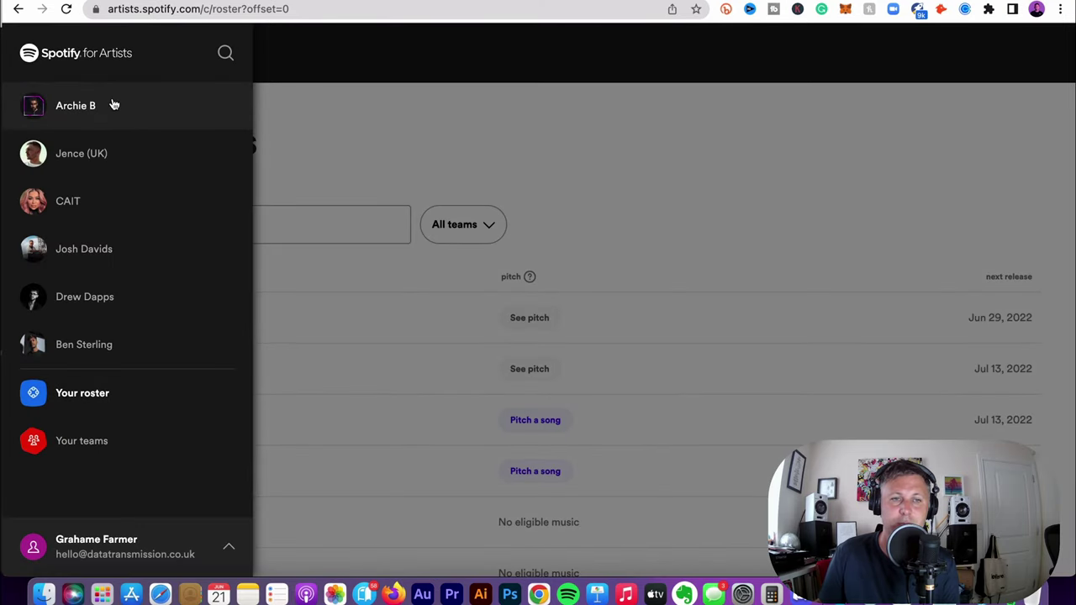
pyautogui.click(381, 129)
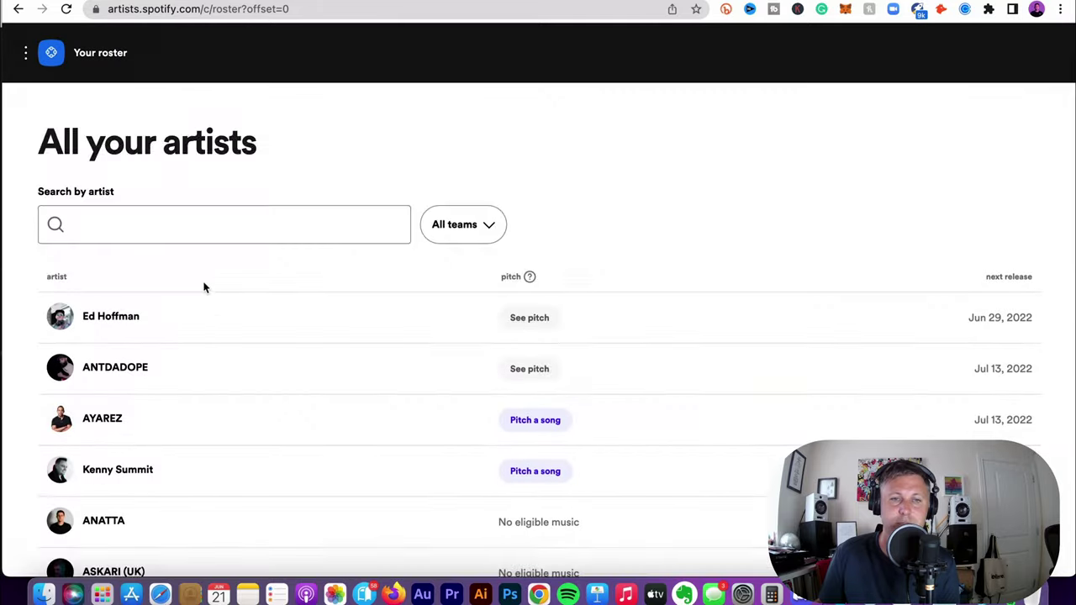
pyautogui.scroll(-5, 232, 308)
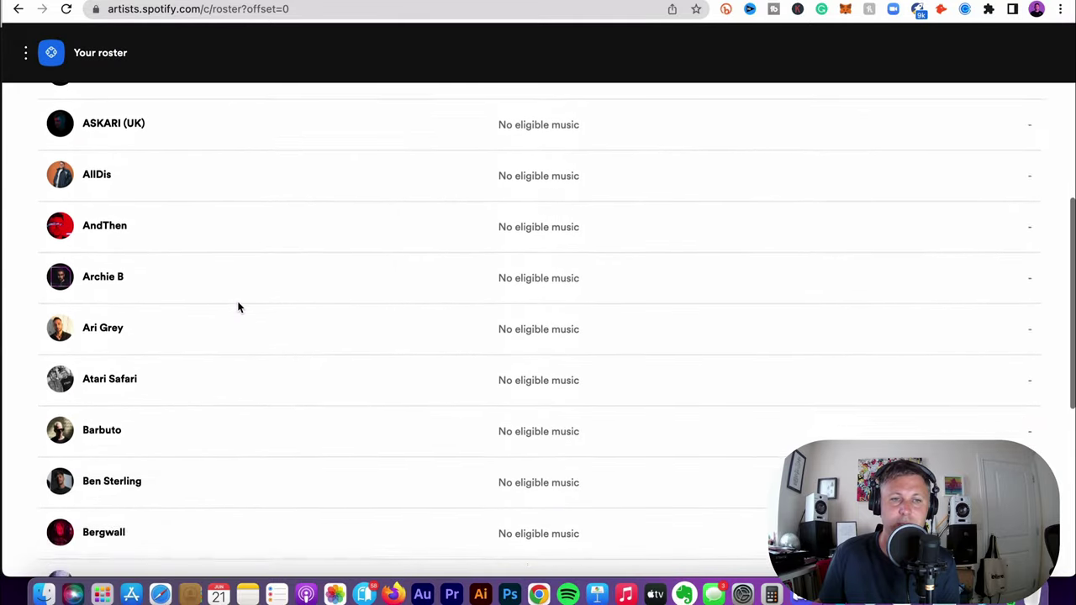
pyautogui.scroll(5, 238, 308)
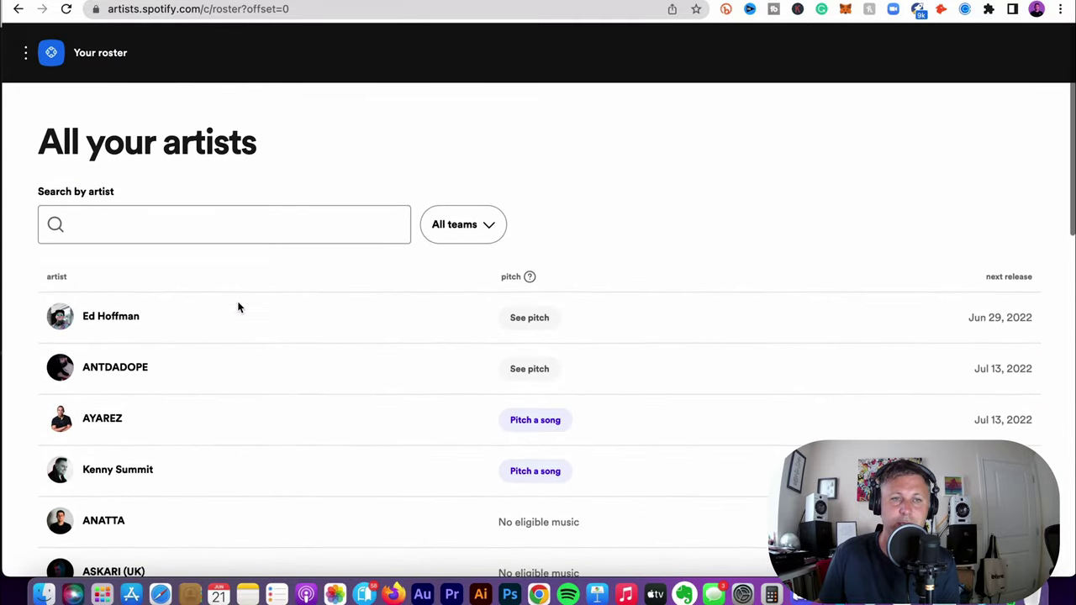
pyautogui.scroll(-5, 227, 290)
pyautogui.scroll(5, 208, 244)
pyautogui.click(99, 59)
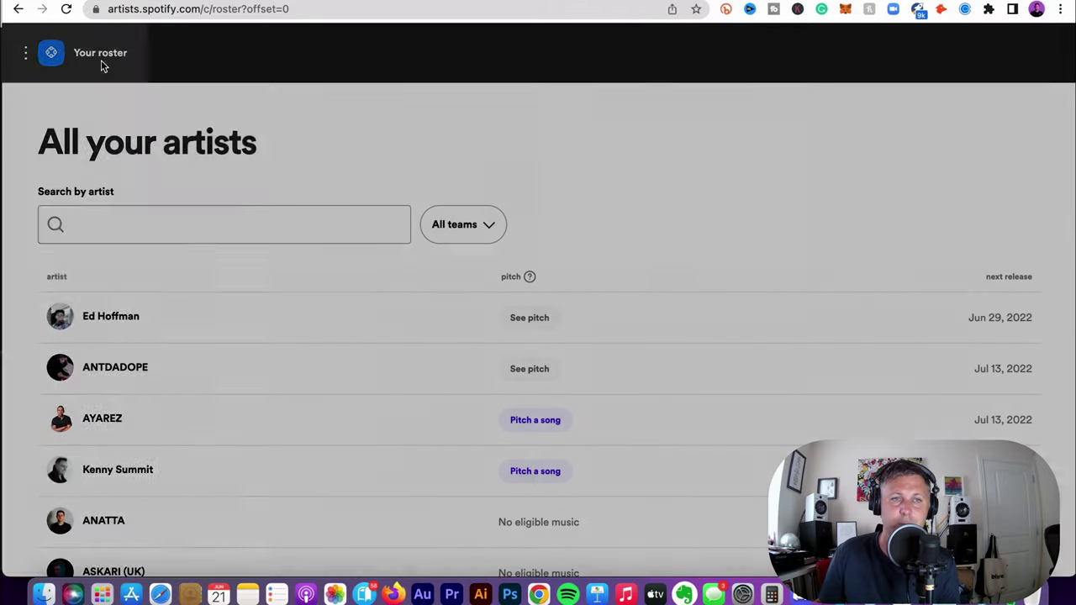
pyautogui.click(92, 446)
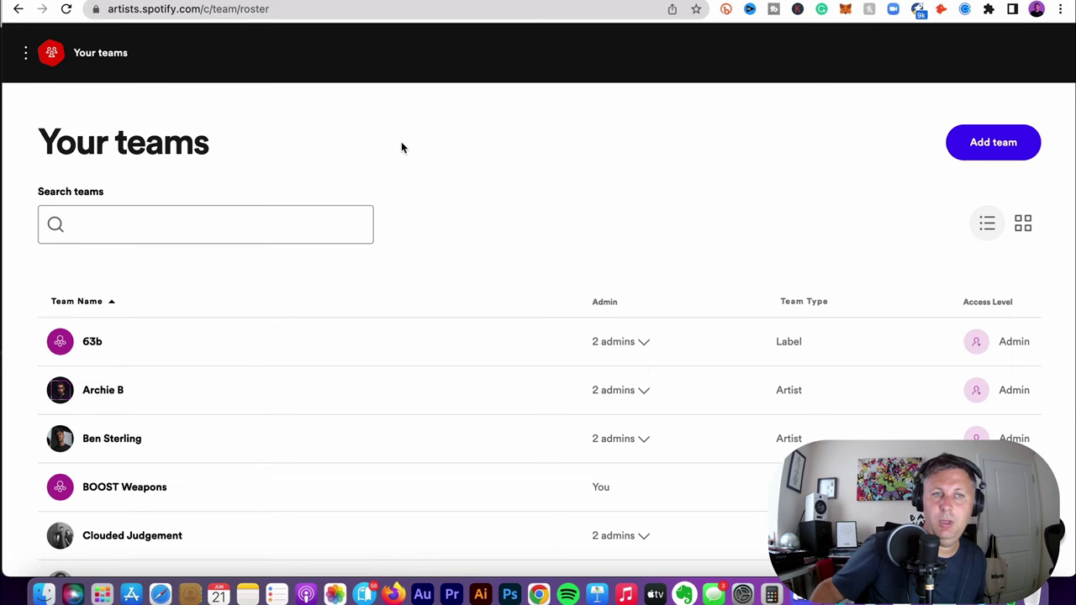
# Scroll through the teams list and open the 63b label team's page.
pyautogui.scroll(-5, 378, 166)
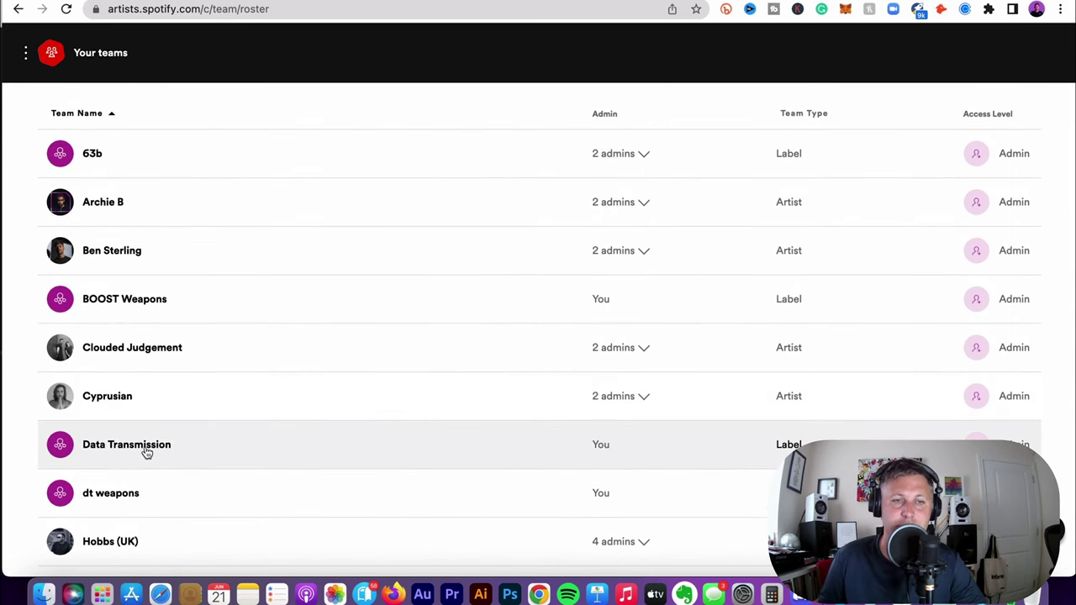
pyautogui.scroll(-6, 222, 465)
pyautogui.scroll(4, 214, 404)
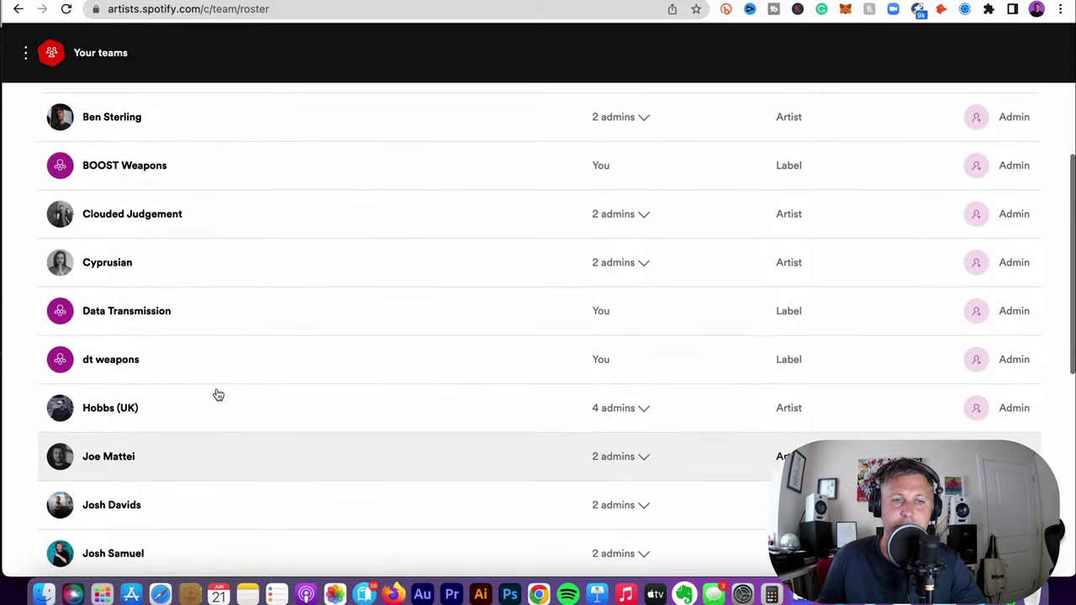
pyautogui.scroll(6, 147, 219)
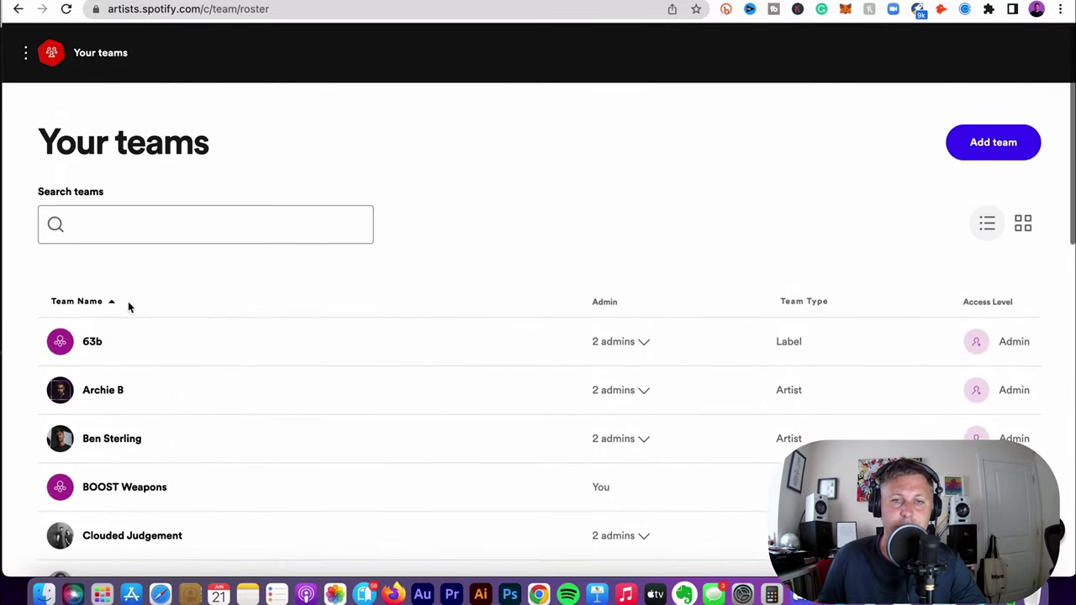
pyautogui.scroll(-2, 129, 302)
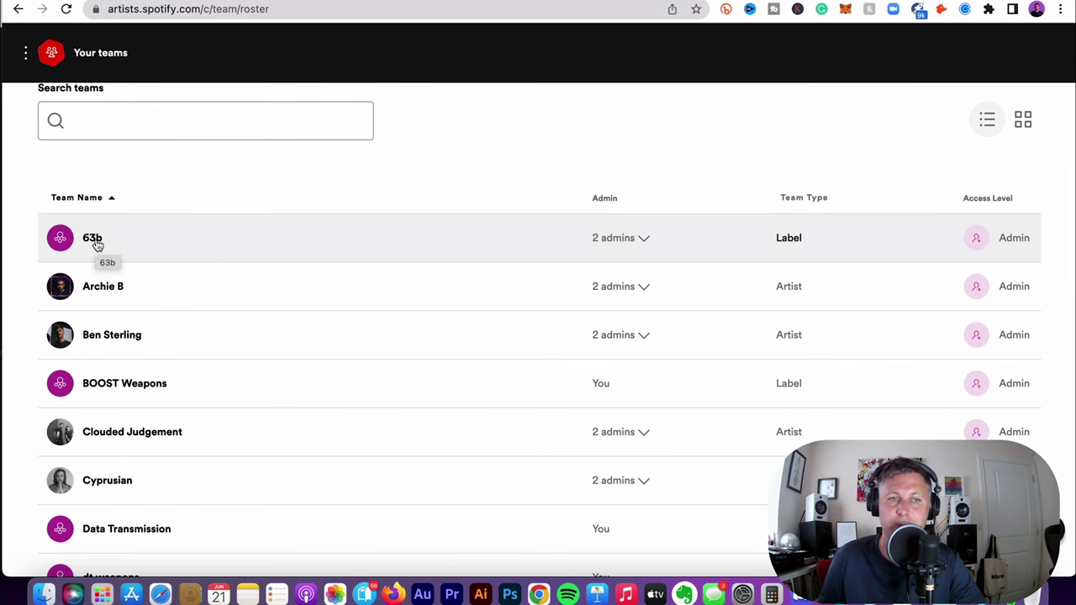
pyautogui.click(92, 238)
# Return from the 63b team page to Your teams and reopen the artists-and-teams panel.
pyautogui.scroll(-2, 280, 264)
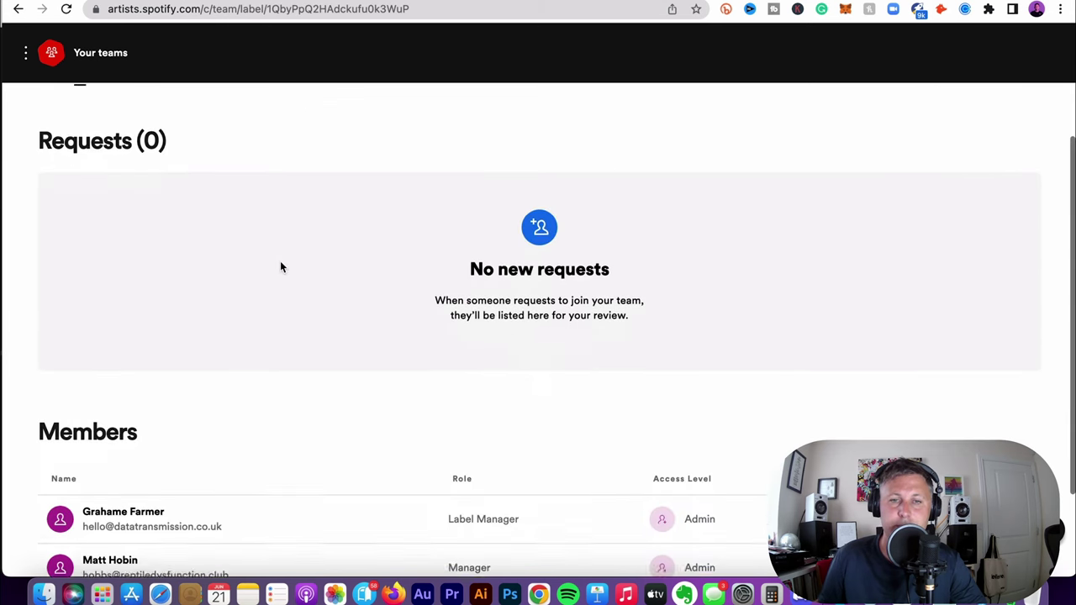
pyautogui.scroll(-2, 280, 264)
pyautogui.scroll(5, 175, 290)
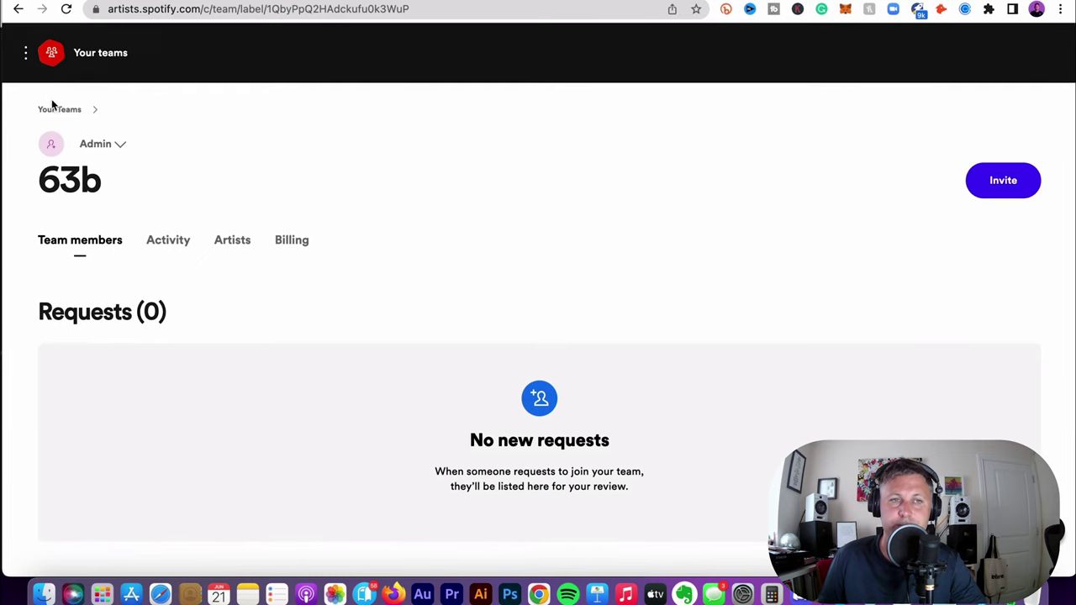
pyautogui.click(26, 54)
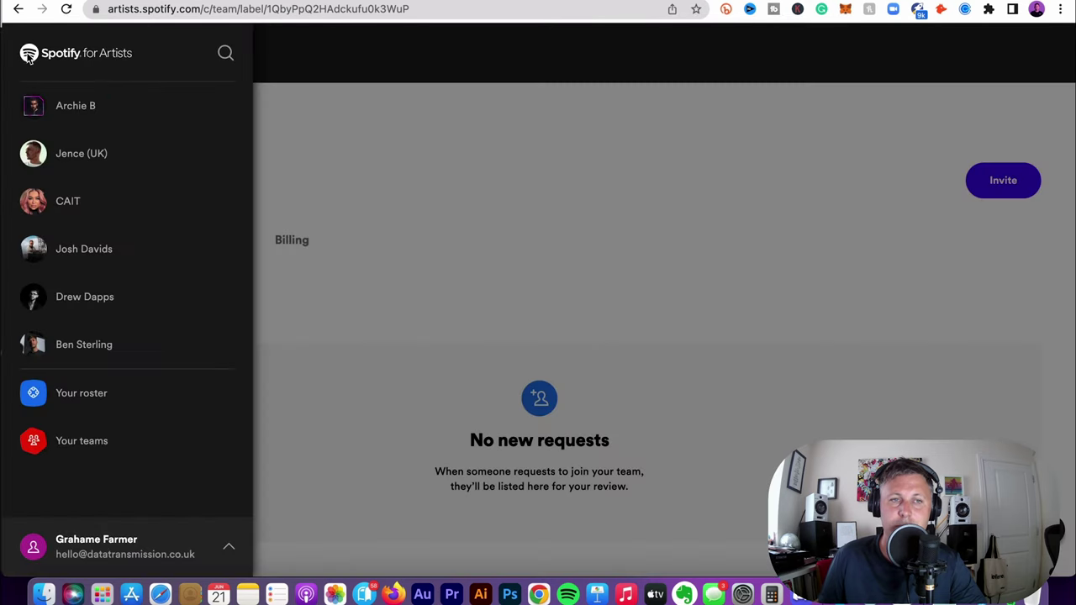
pyautogui.click(388, 184)
pyautogui.click(19, 9)
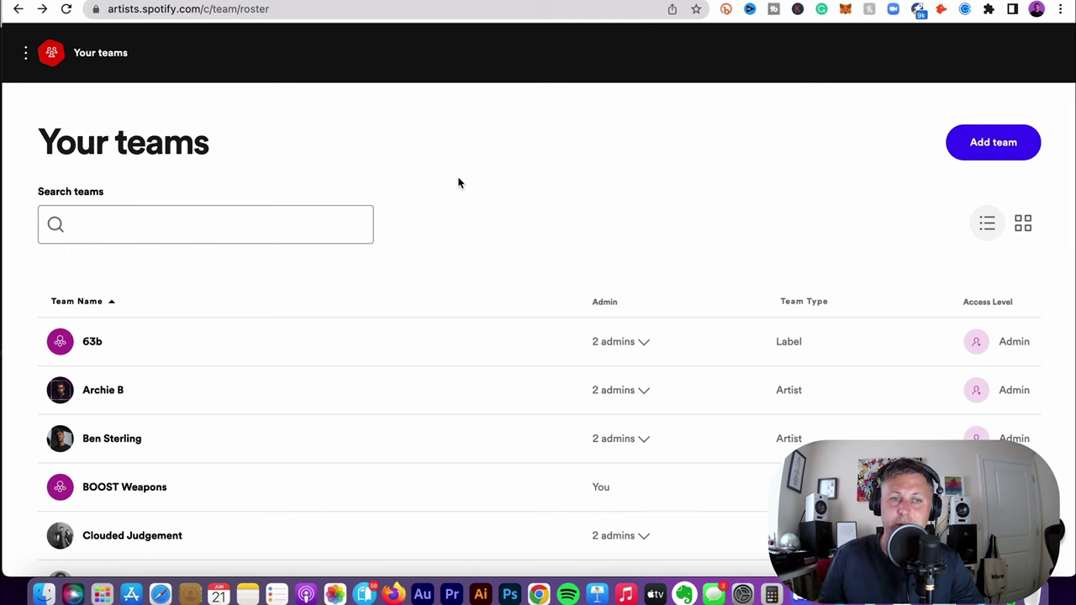
pyautogui.click(95, 71)
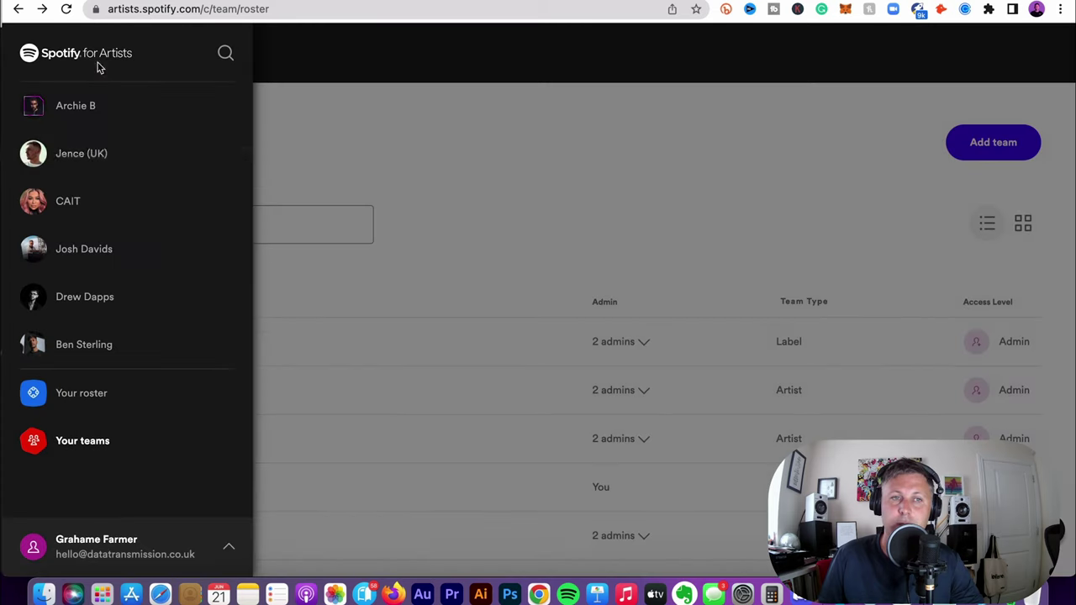
# Switch to Archie B's dashboard, then go to the All your artists roster.
pyautogui.click(107, 120)
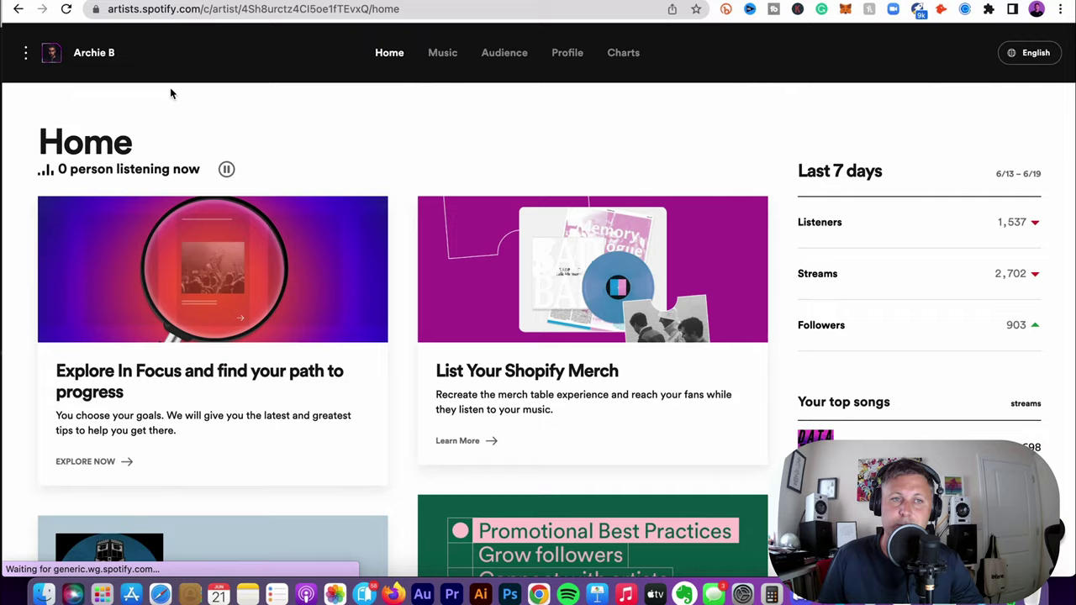
pyautogui.click(28, 55)
pyautogui.click(82, 392)
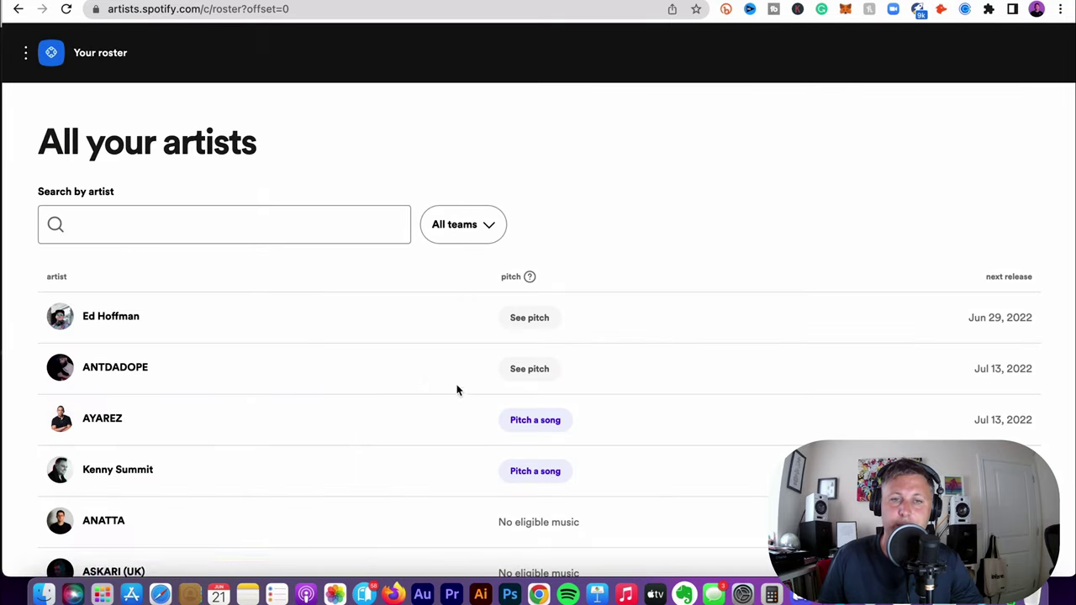
pyautogui.scroll(-1, 557, 281)
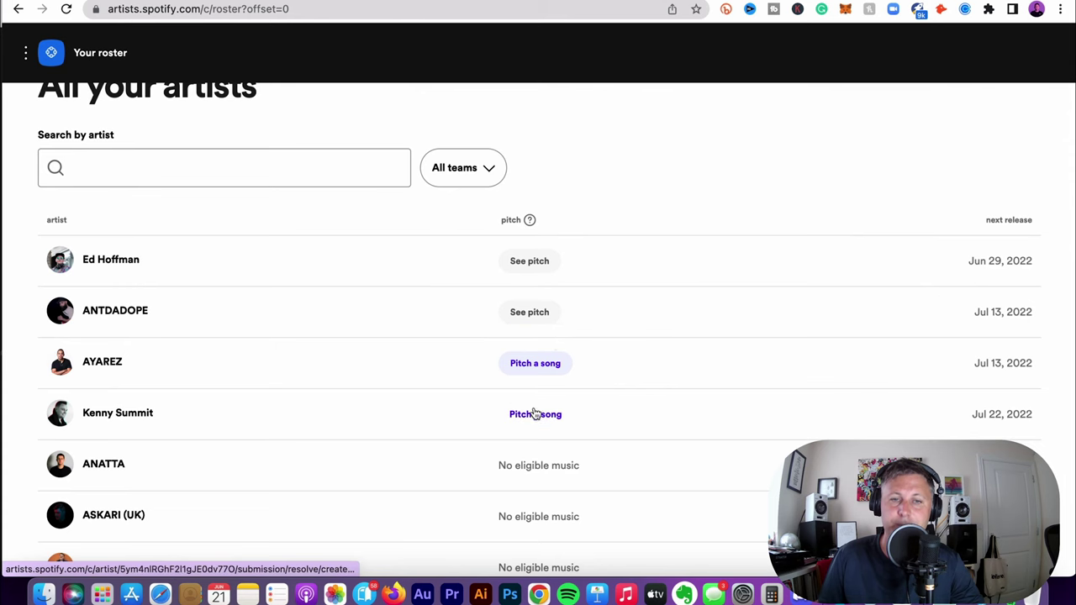
pyautogui.scroll(1, 445, 389)
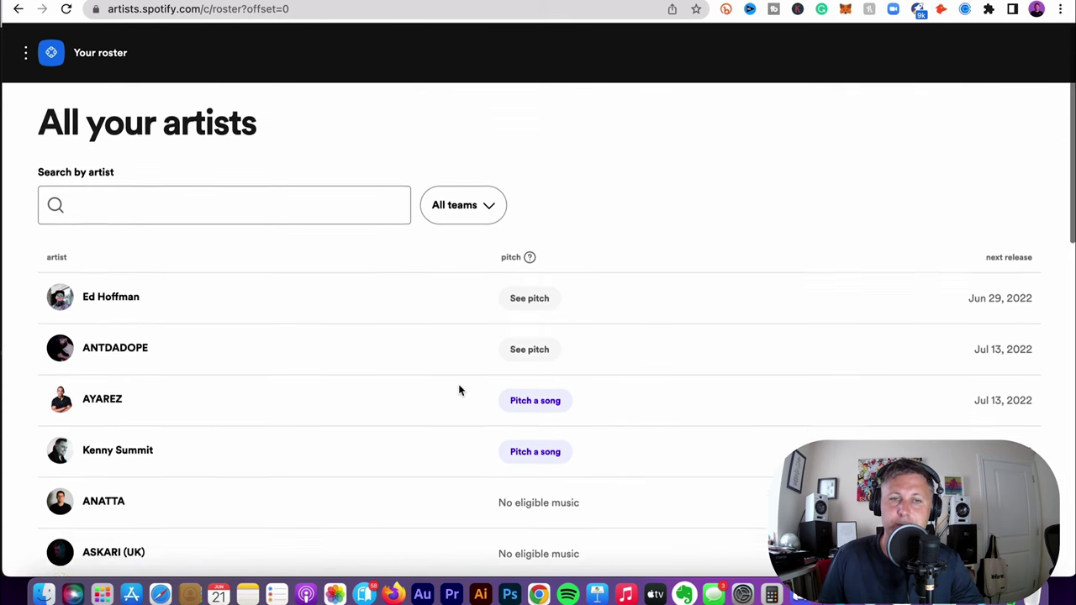
pyautogui.click(53, 57)
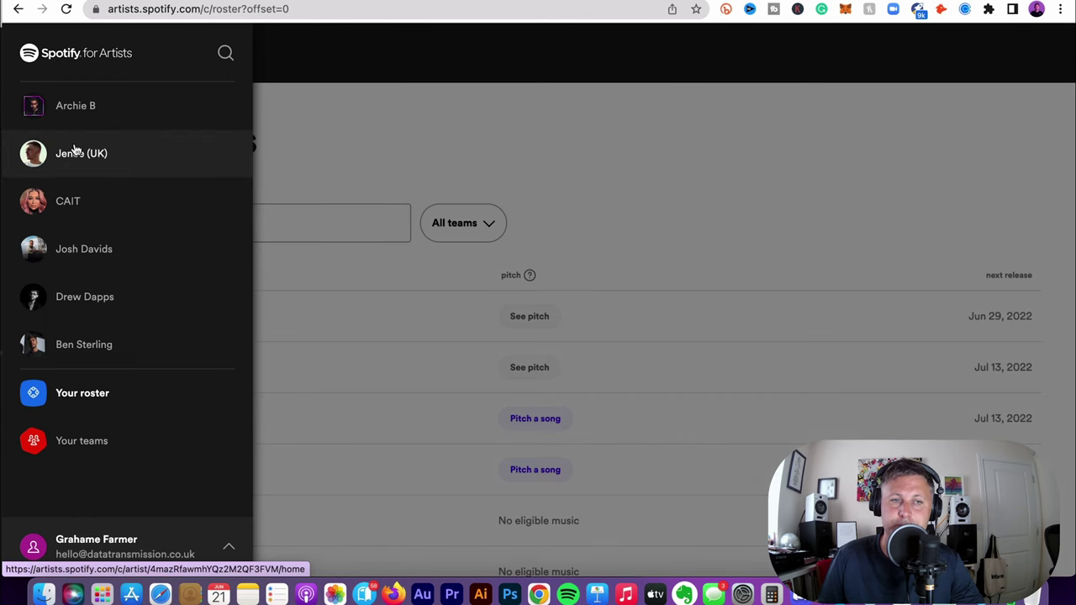
pyautogui.click(315, 130)
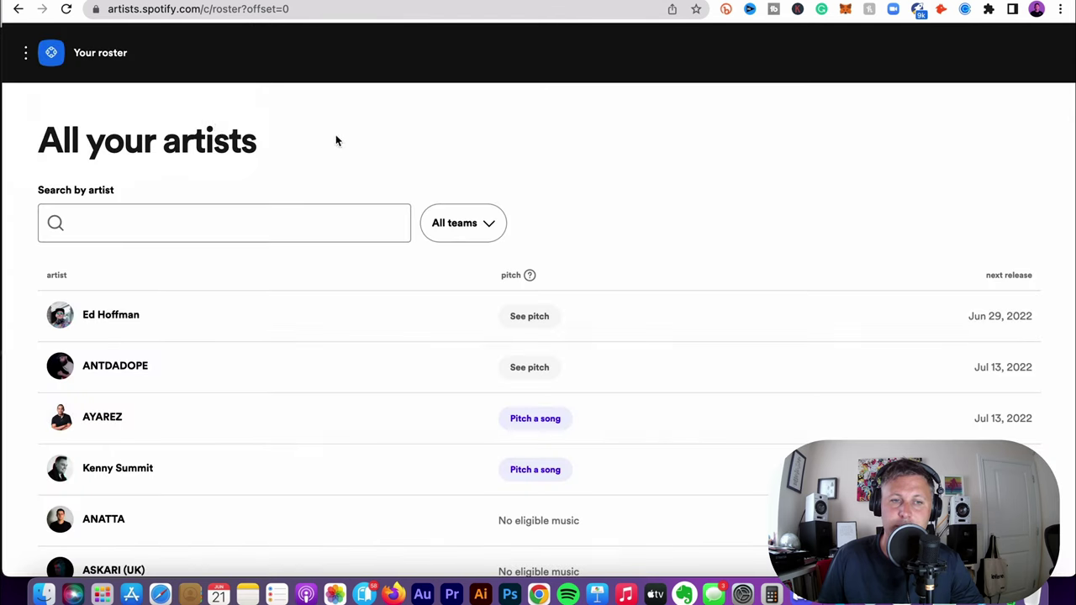
# Open AYAREZ's upcoming music, showing the single 'I Know' due Jul 13, 2022.
pyautogui.click(112, 418)
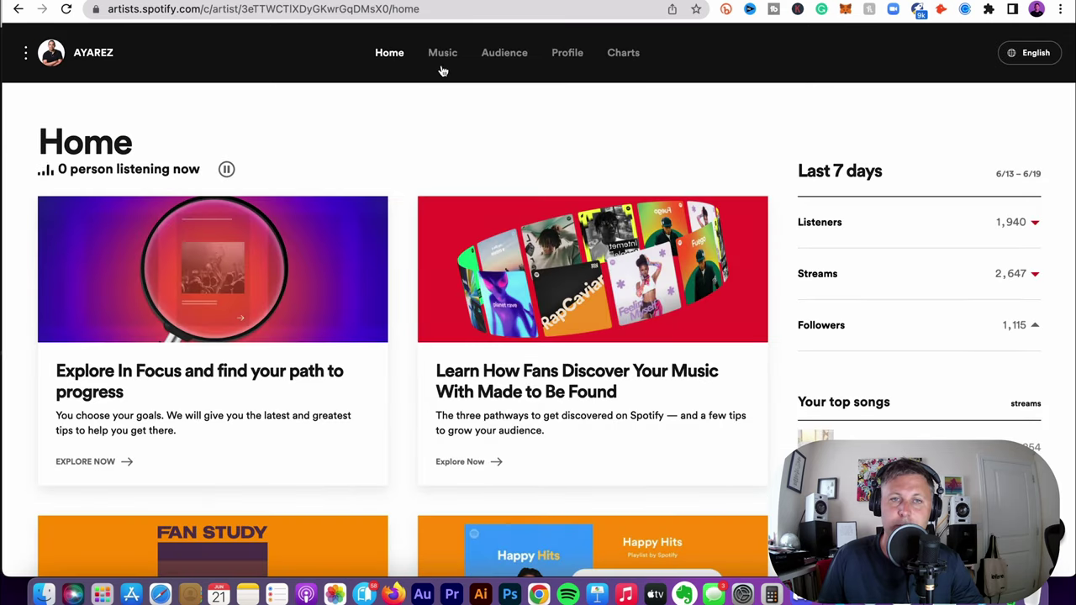
pyautogui.click(450, 60)
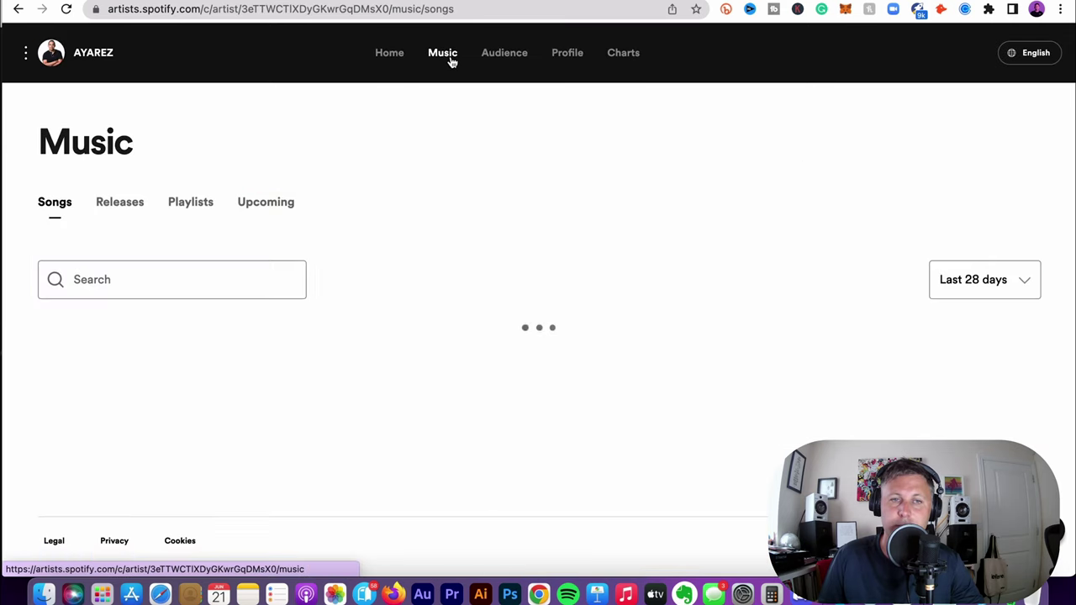
pyautogui.click(268, 211)
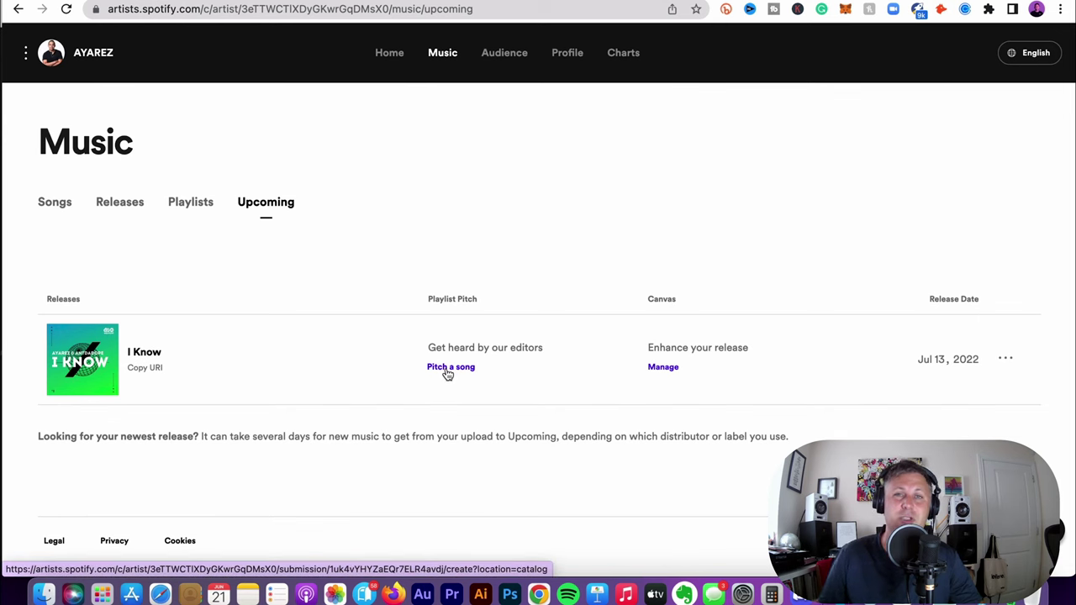
pyautogui.click(448, 367)
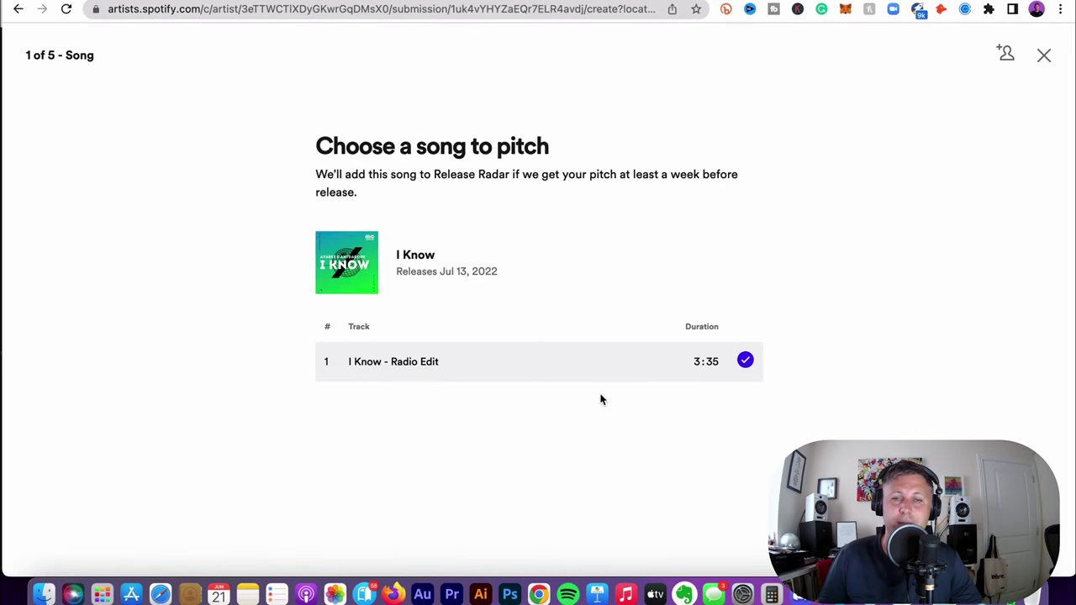
pyautogui.press('Escape')
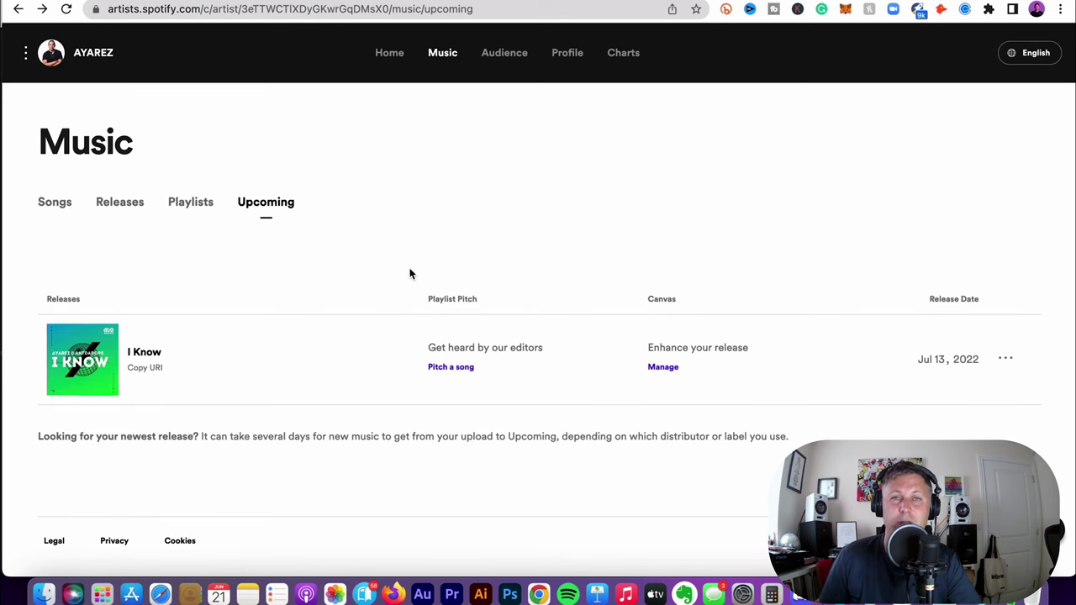
# Show AYAREZ's Releases list with Here With Me and Bom Bom, then open the artist switcher.
pyautogui.click(390, 55)
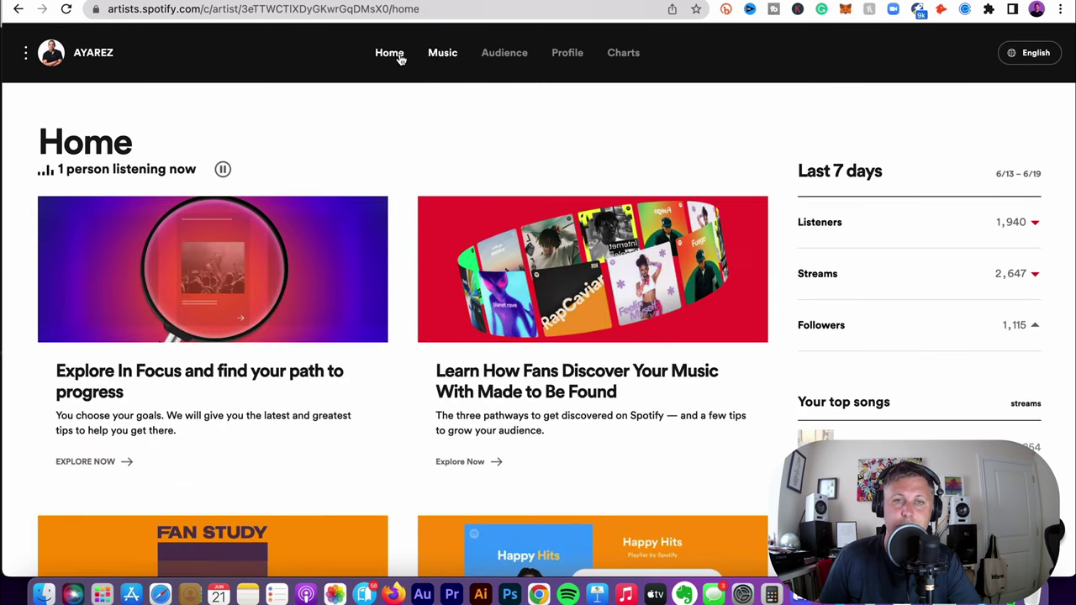
pyautogui.click(432, 54)
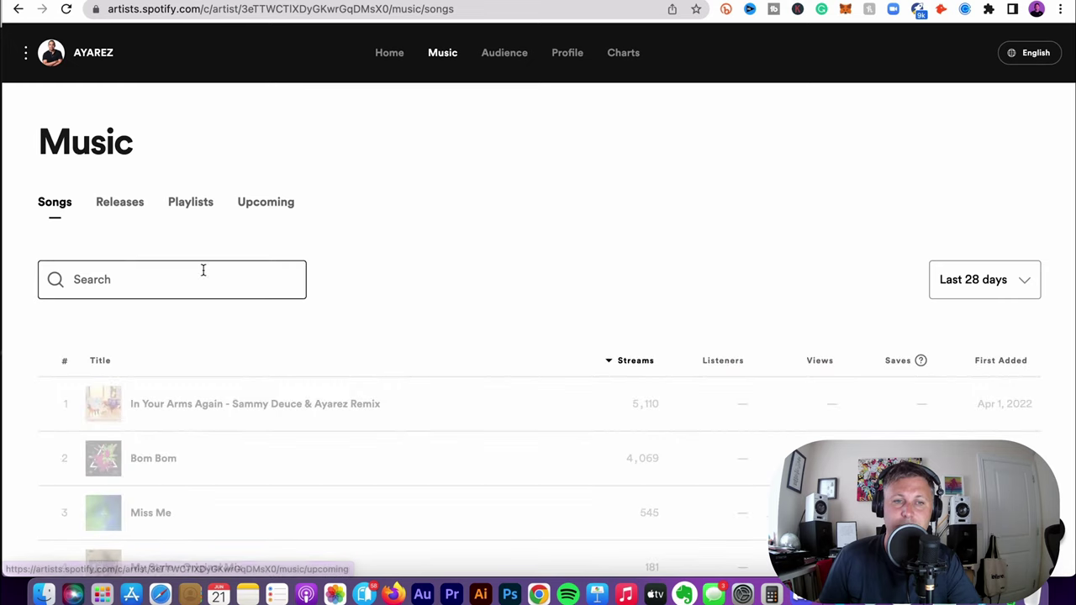
pyautogui.scroll(-3, 261, 271)
pyautogui.scroll(3, 263, 276)
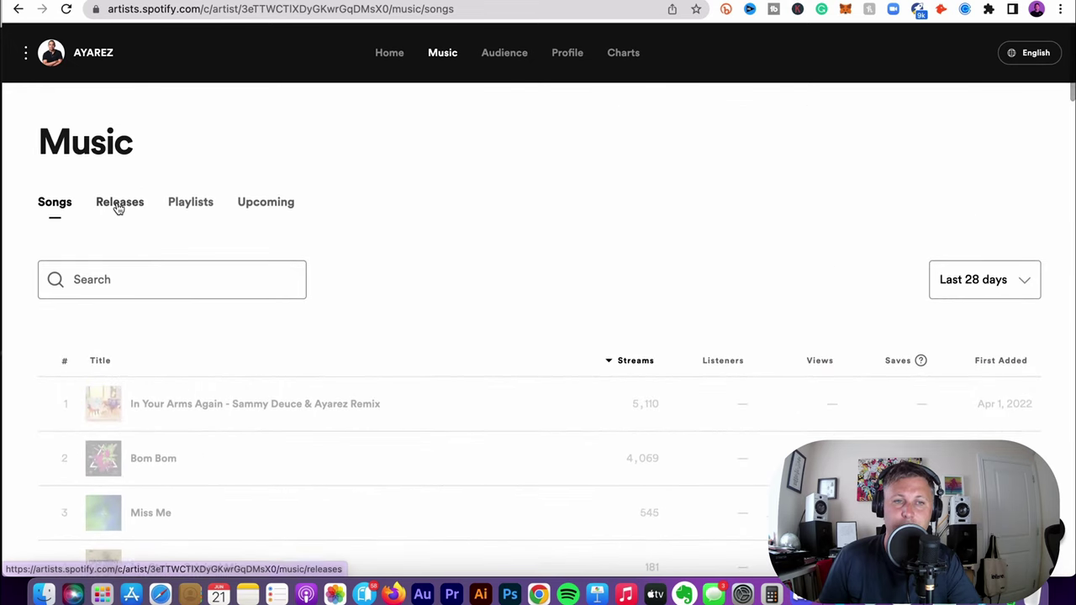
pyautogui.click(117, 205)
pyautogui.scroll(-3, 456, 377)
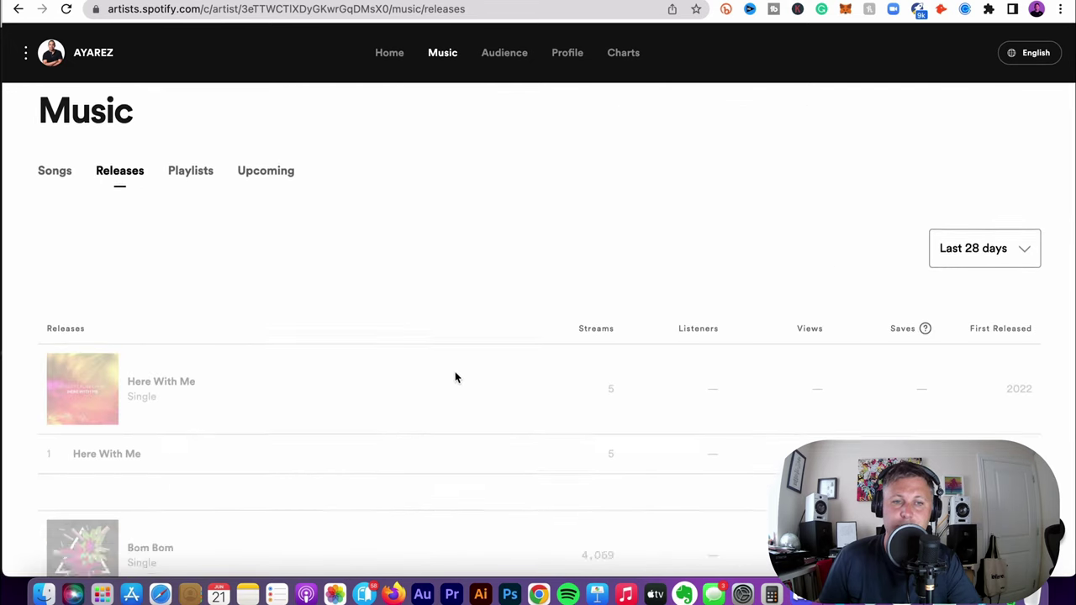
pyautogui.scroll(2, 653, 312)
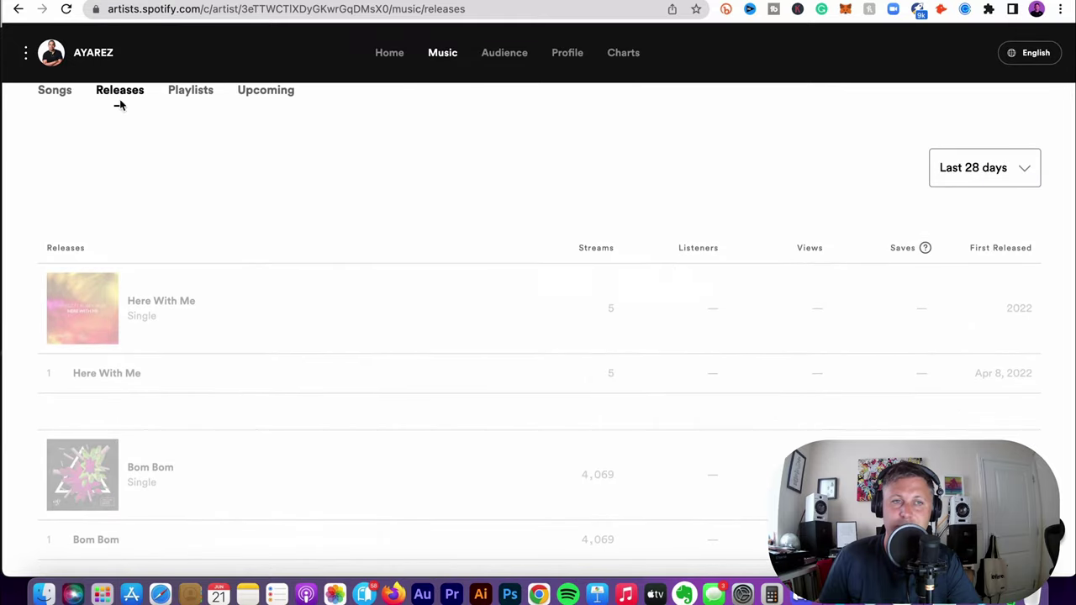
pyautogui.click(51, 53)
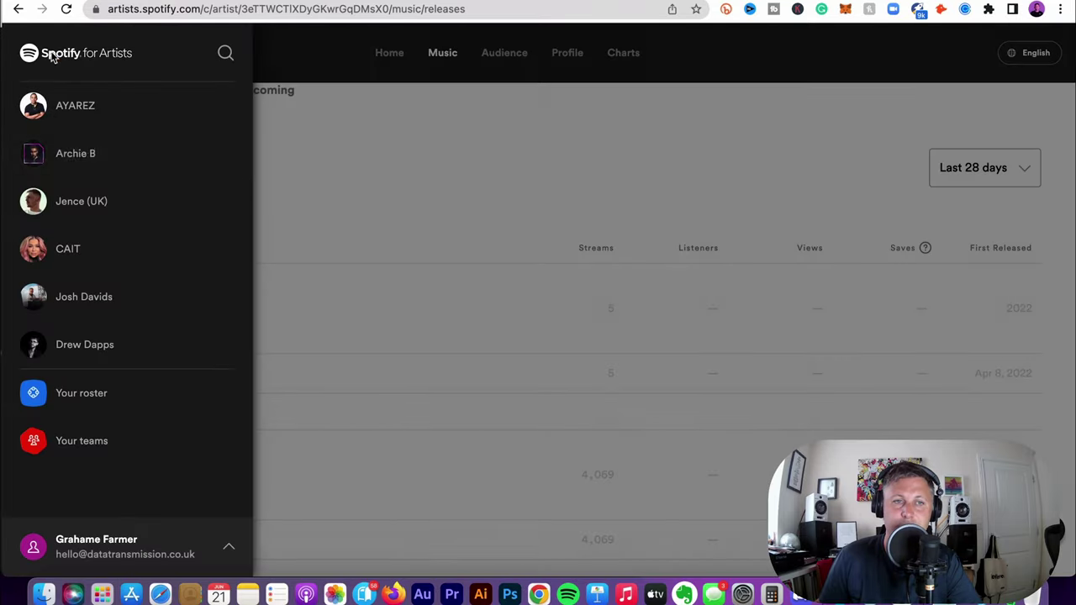
# Switch to Archie B's artist dashboard and view the Music stats.
pyautogui.click(95, 157)
pyautogui.click(442, 52)
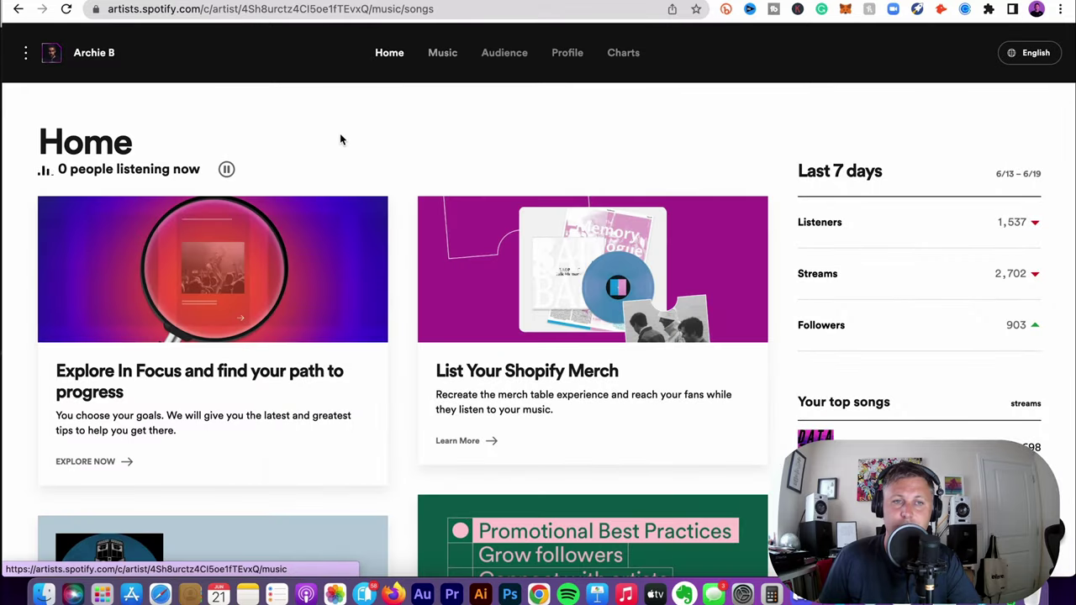
pyautogui.scroll(-3, 341, 139)
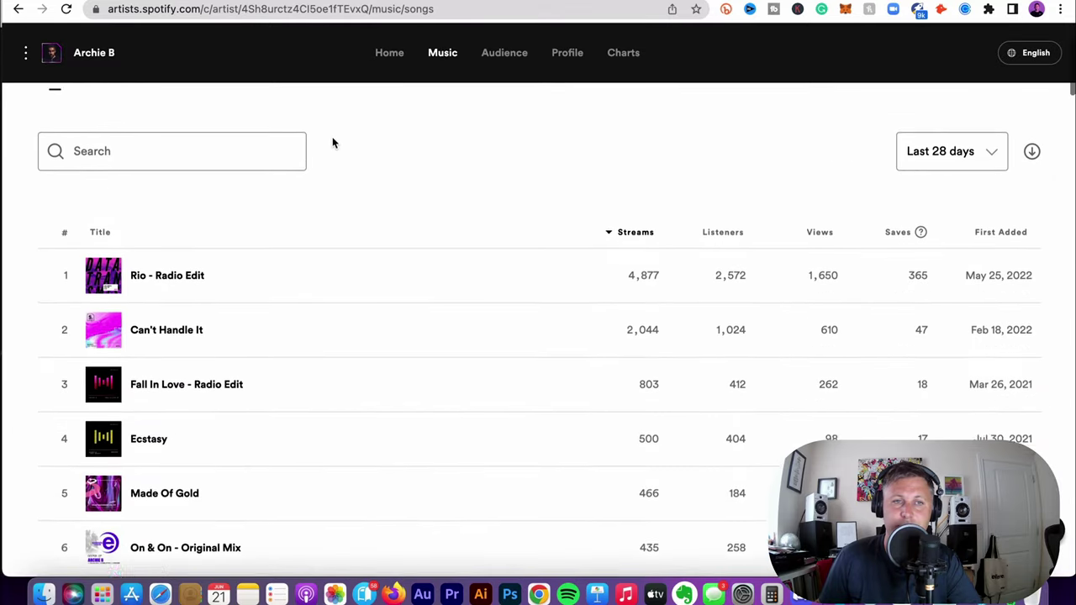
pyautogui.scroll(2, 331, 141)
# Browse the Songs table, led by 'Rio - Radio Edit' with 4,877 streams over 28 days.
pyautogui.click(120, 132)
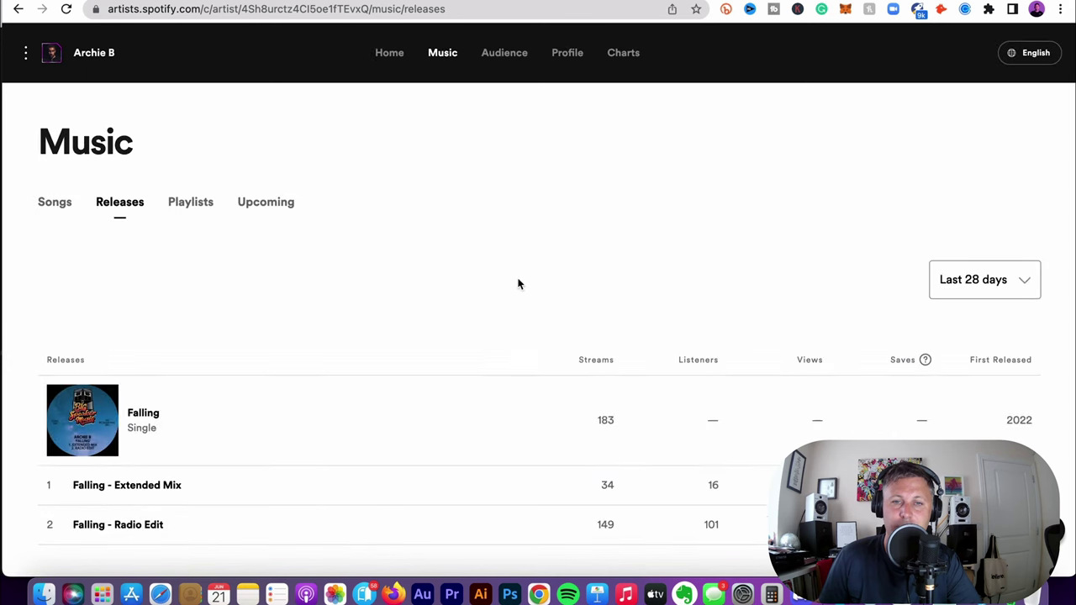
pyautogui.click(53, 205)
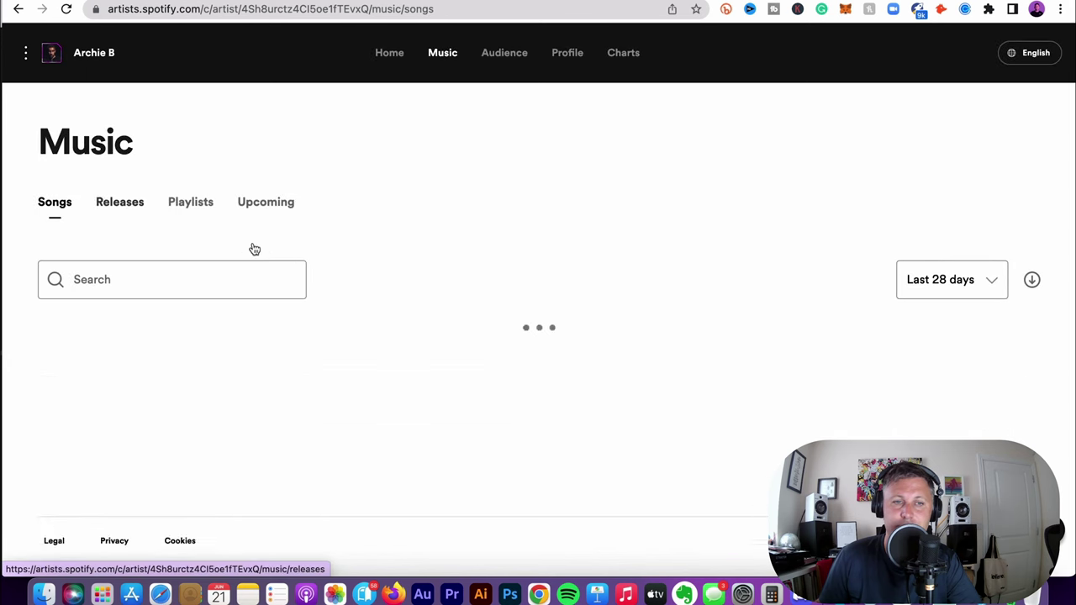
pyautogui.scroll(-2, 311, 323)
pyautogui.scroll(-1, 332, 333)
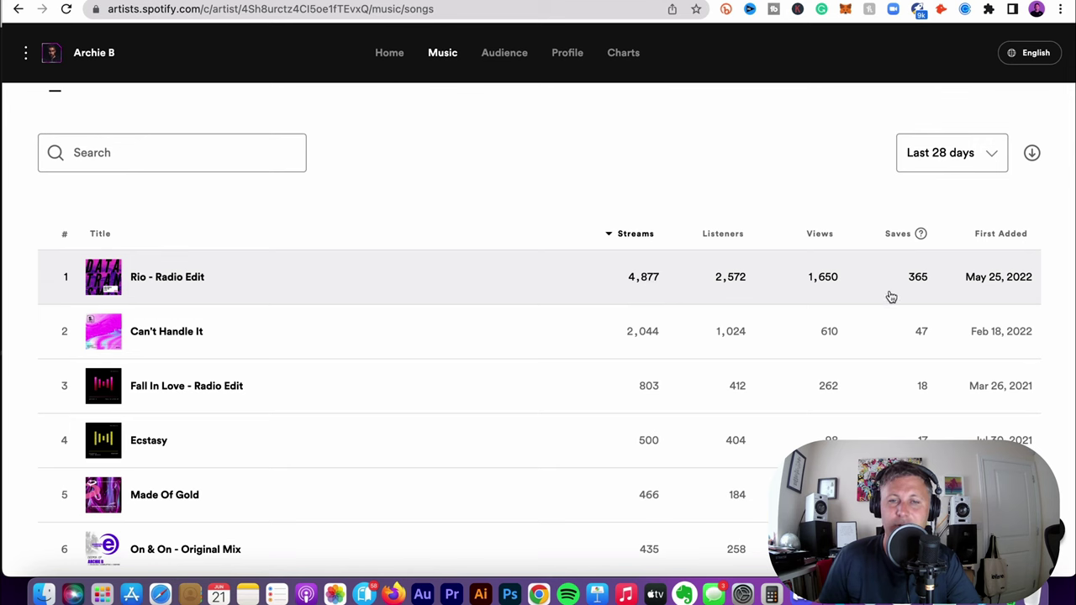
pyautogui.scroll(3, 727, 186)
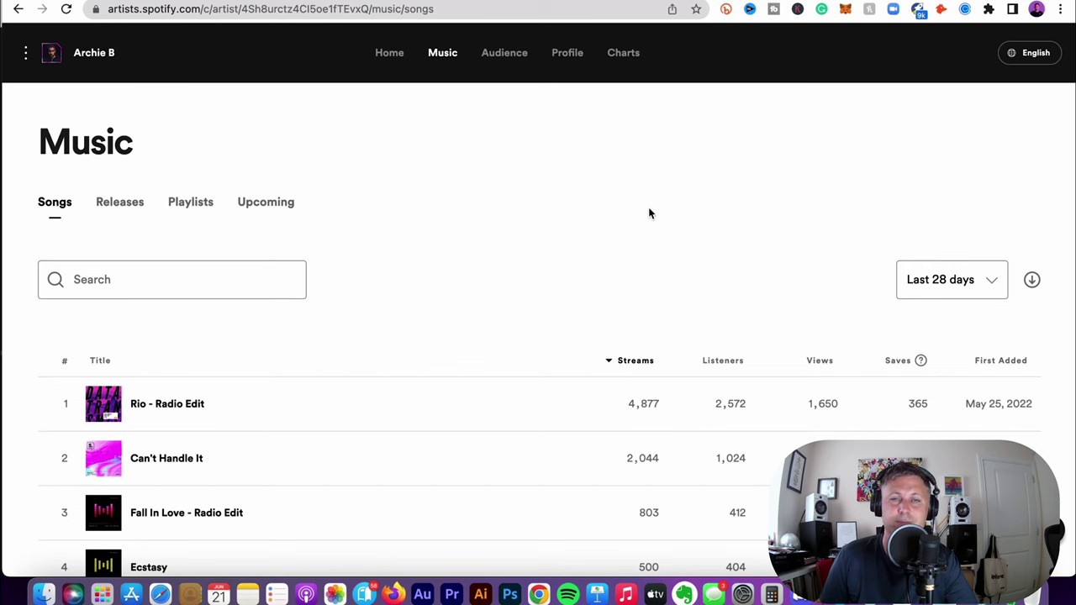
# Open Audience stats showing 5,358 listeners over 28 days, up 43%.
pyautogui.click(504, 53)
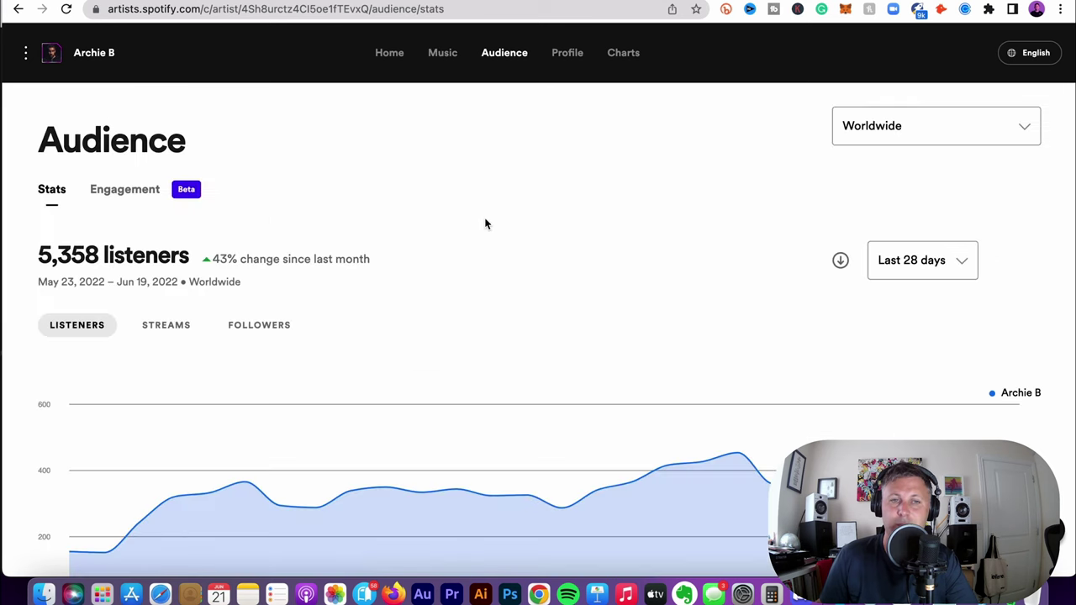
pyautogui.scroll(-15, 425, 225)
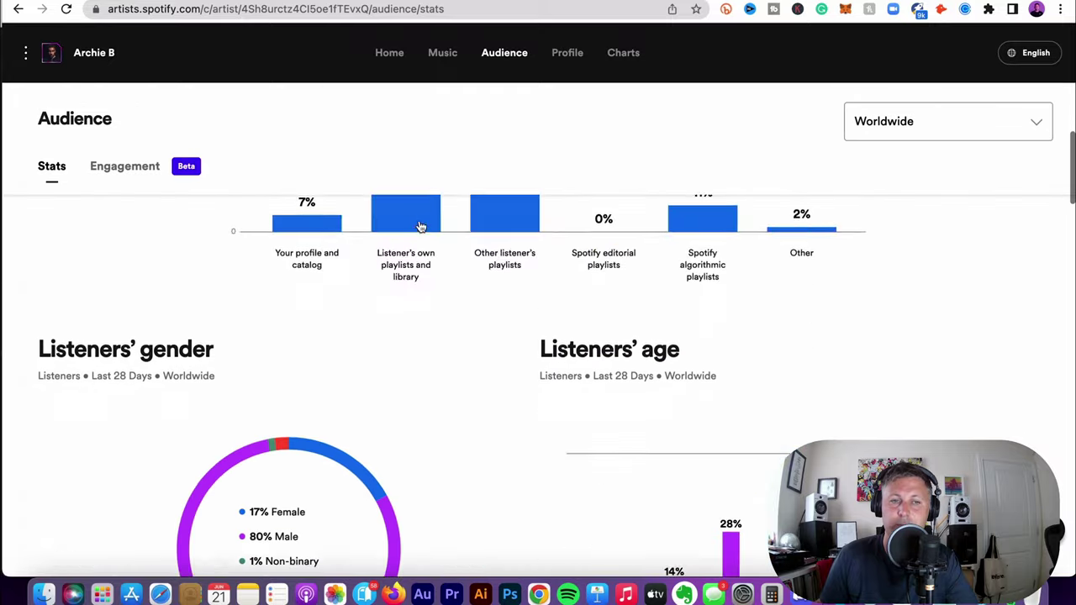
pyautogui.scroll(-10, 420, 225)
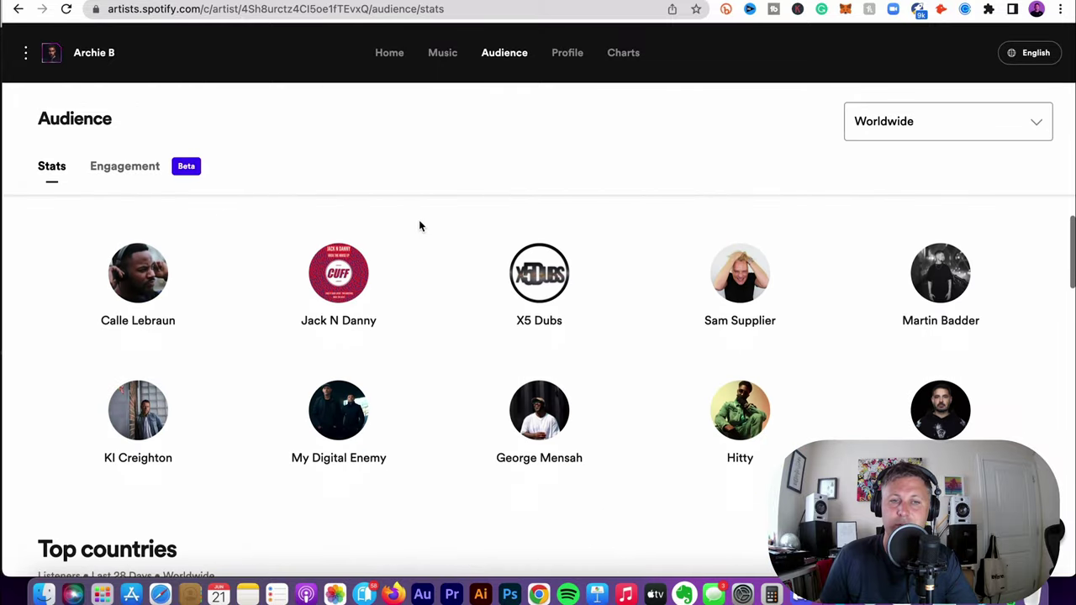
pyautogui.scroll(-3, 418, 225)
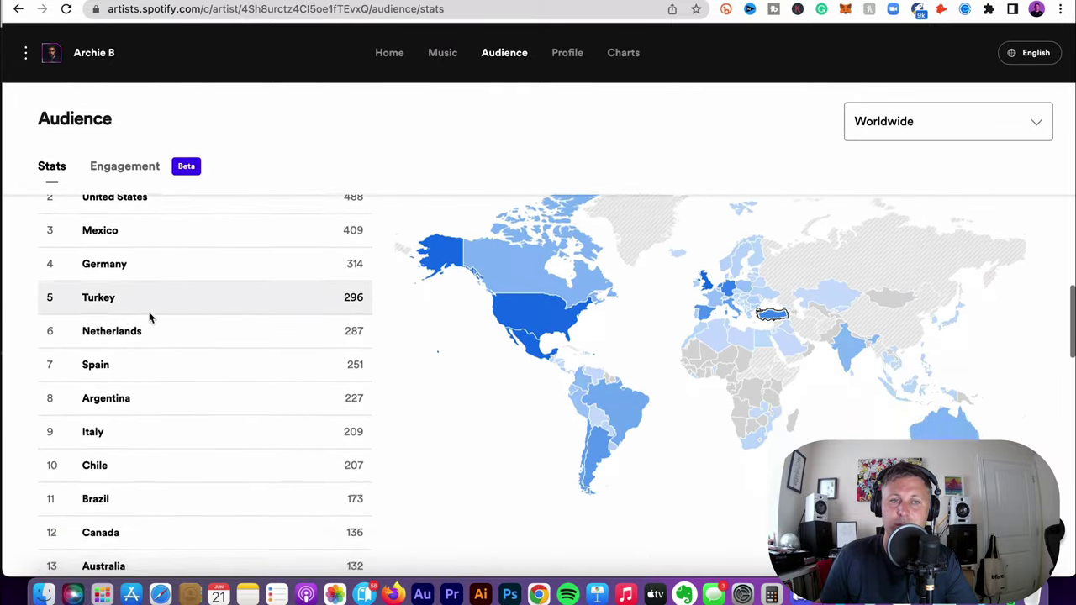
pyautogui.scroll(4, 151, 312)
# Review the gender, age and Top countries audience sections, then return to the top.
pyautogui.scroll(-5, 168, 361)
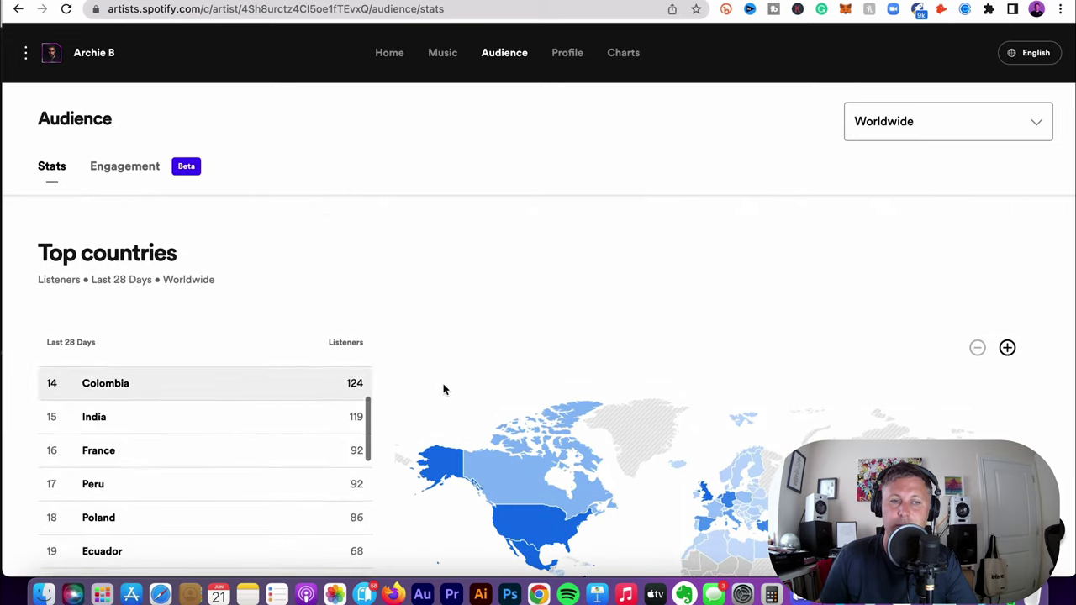
pyautogui.scroll(-3, 420, 383)
pyautogui.scroll(-3, 258, 359)
pyautogui.scroll(-15, 259, 360)
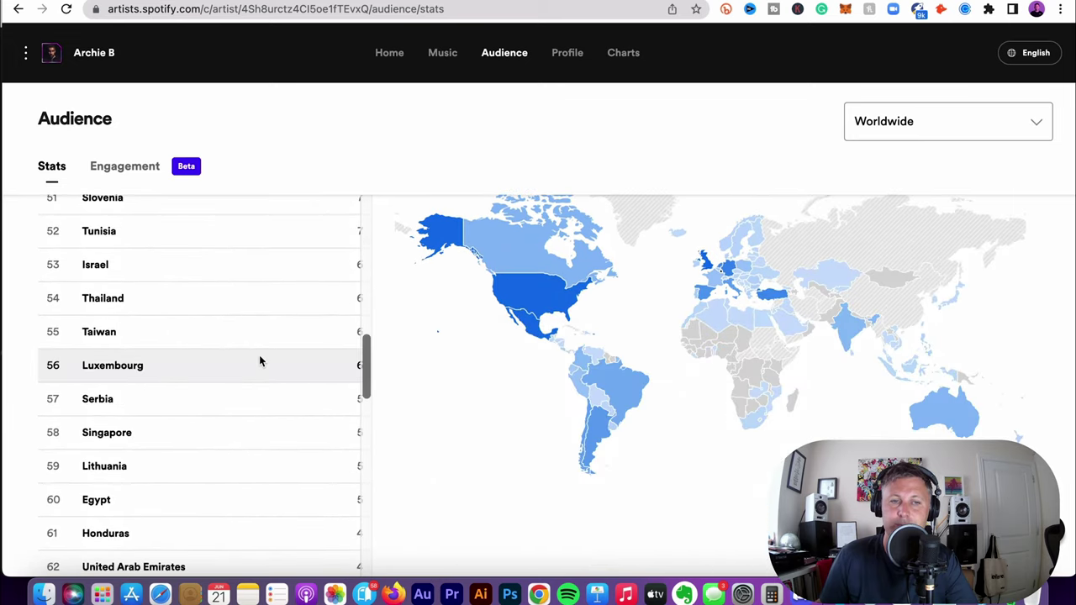
pyautogui.scroll(15, 259, 359)
pyautogui.scroll(10, 259, 359)
pyautogui.scroll(15, 414, 358)
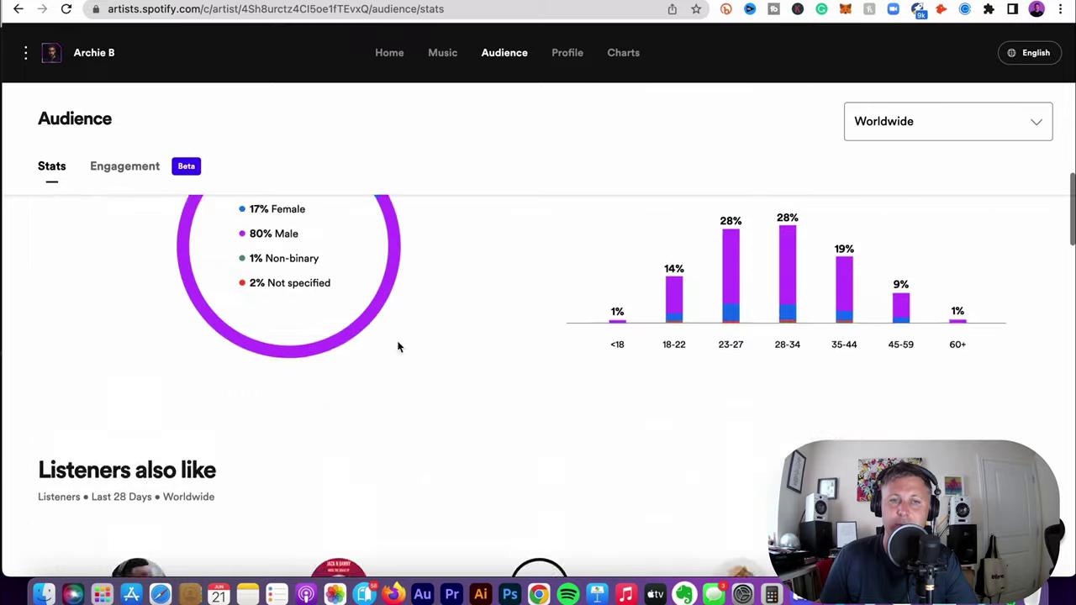
pyautogui.scroll(3, 538, 202)
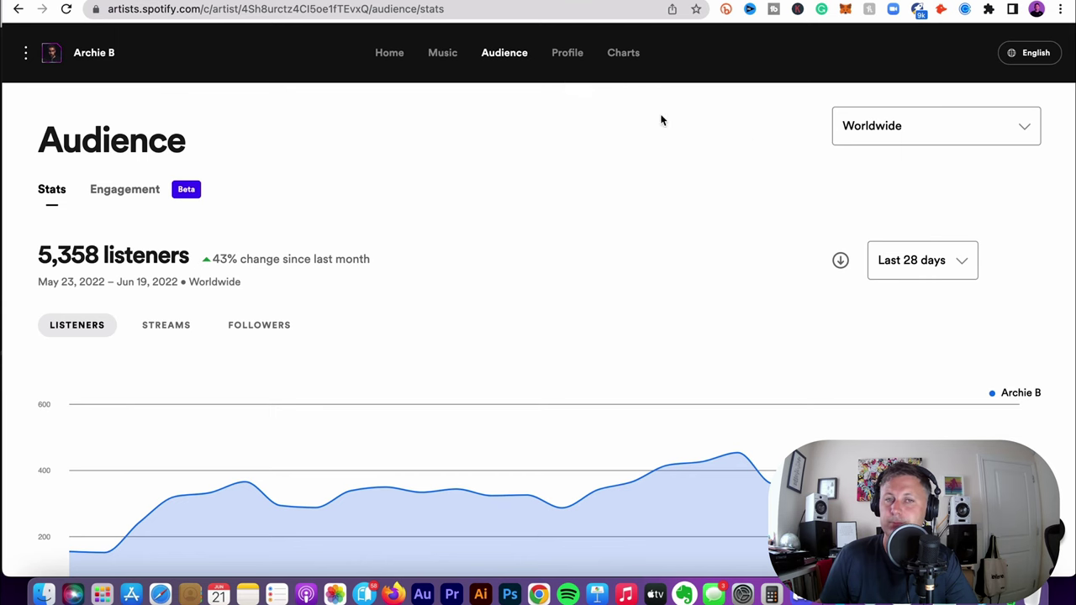
# Open Archie B's artist profile and look over the Overview page.
pyautogui.click(564, 61)
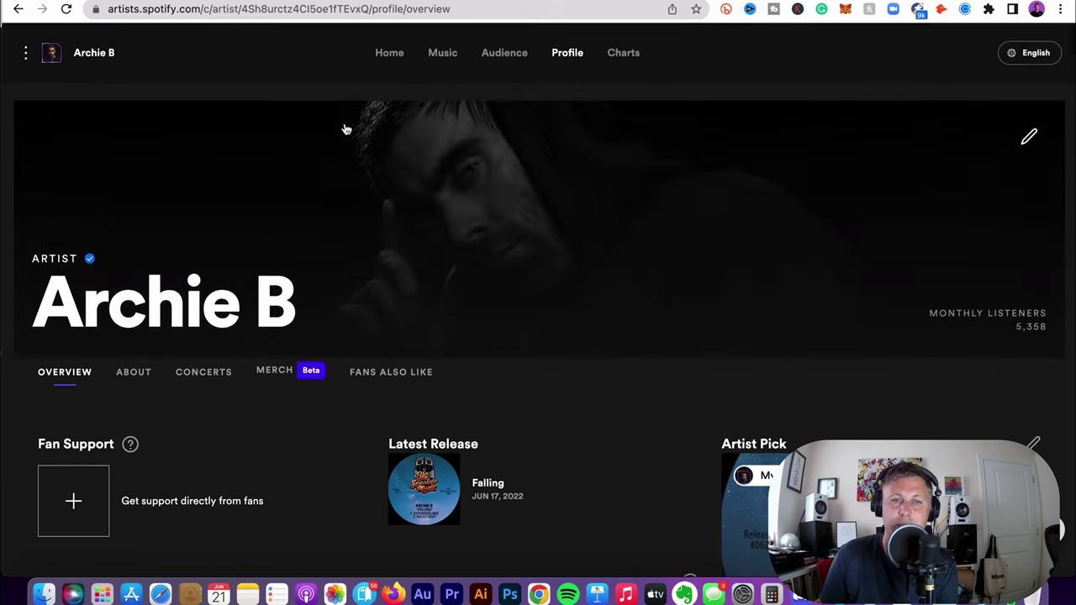
pyautogui.scroll(-5, 351, 334)
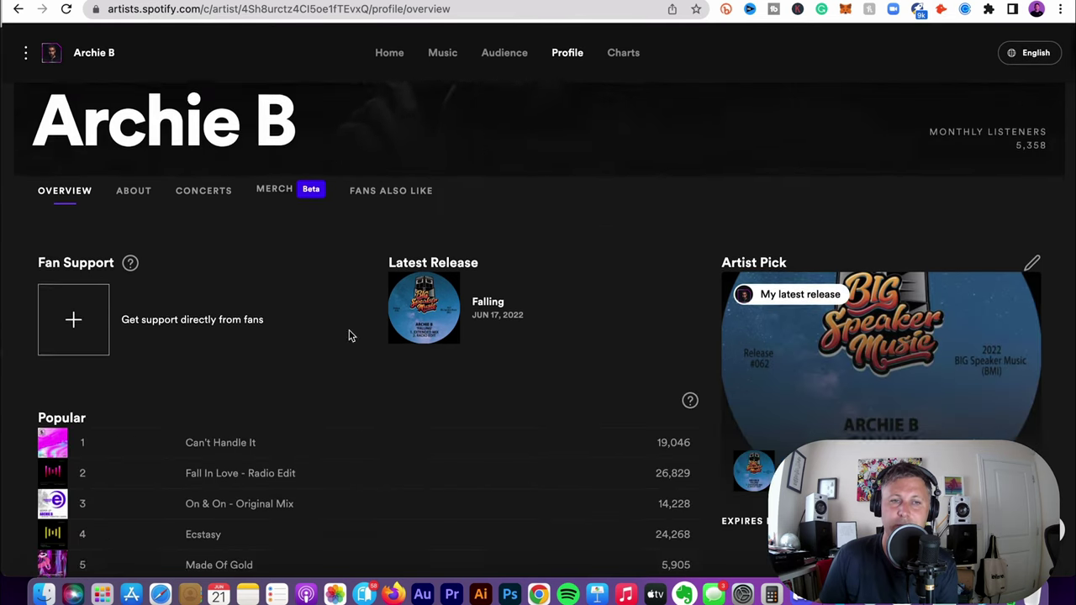
pyautogui.scroll(1, 131, 219)
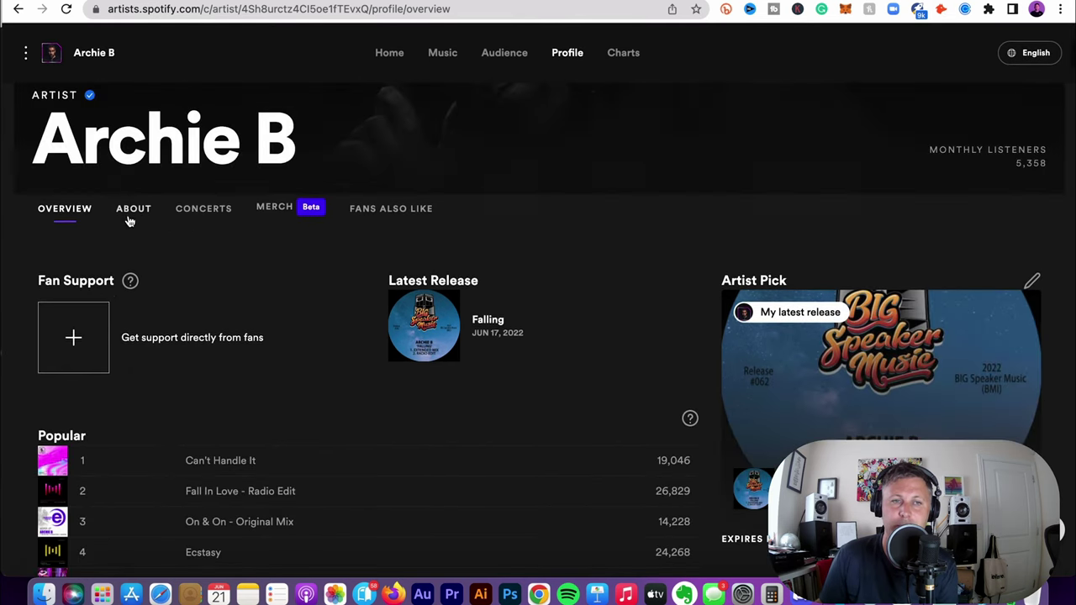
pyautogui.scroll(-5, 219, 323)
pyautogui.scroll(-2, 277, 374)
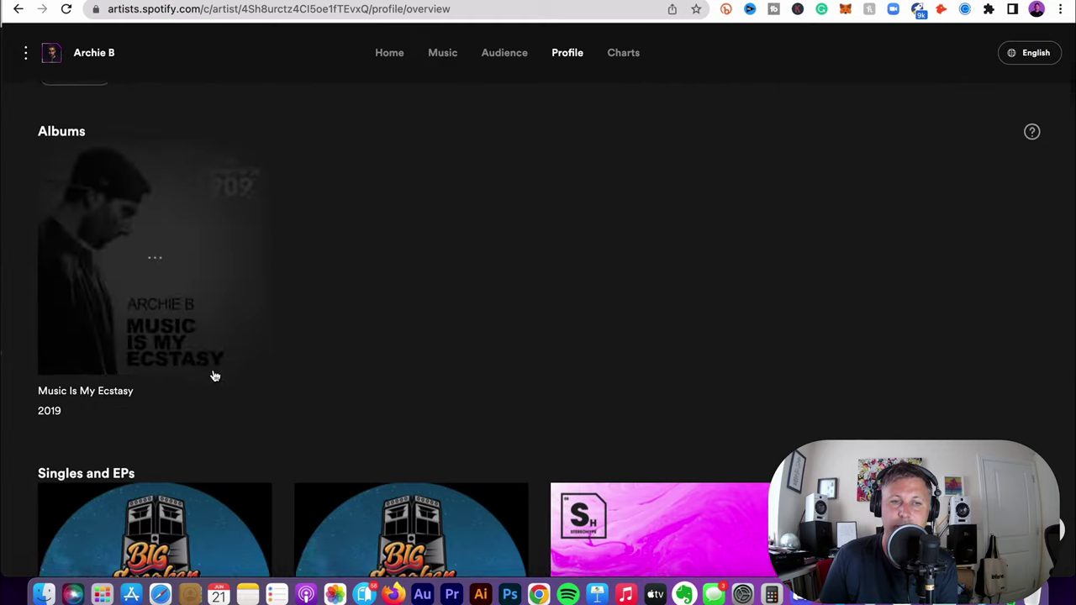
pyautogui.scroll(10, 196, 300)
# Open the More Info links editor on the About tab, with empty Instagram, Twitter, Facebook, Wikipedia and Soundbetter fields.
pyautogui.click(133, 374)
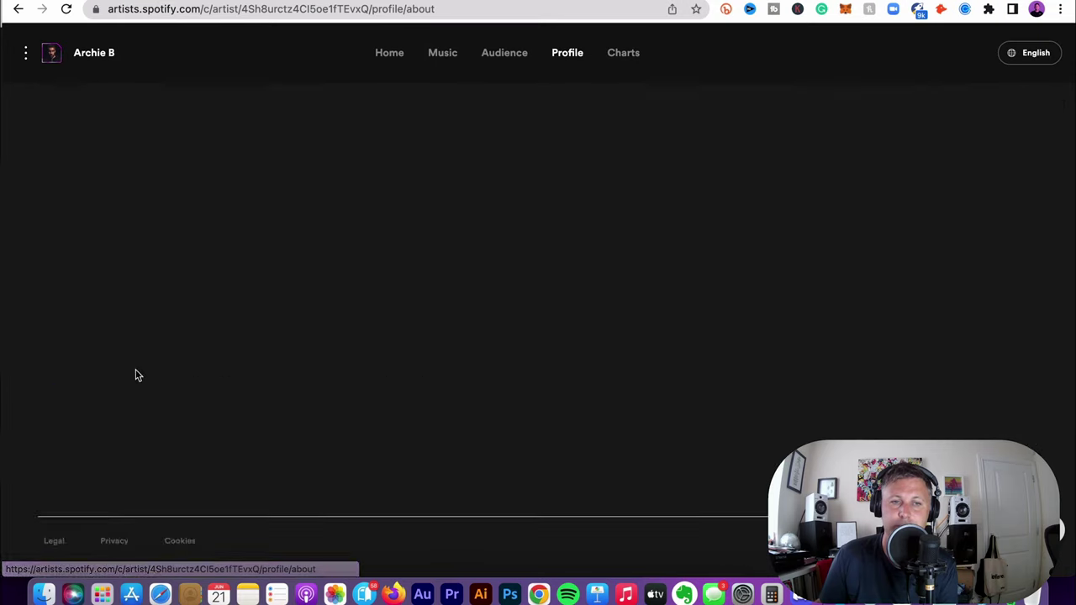
pyautogui.scroll(-5, 161, 362)
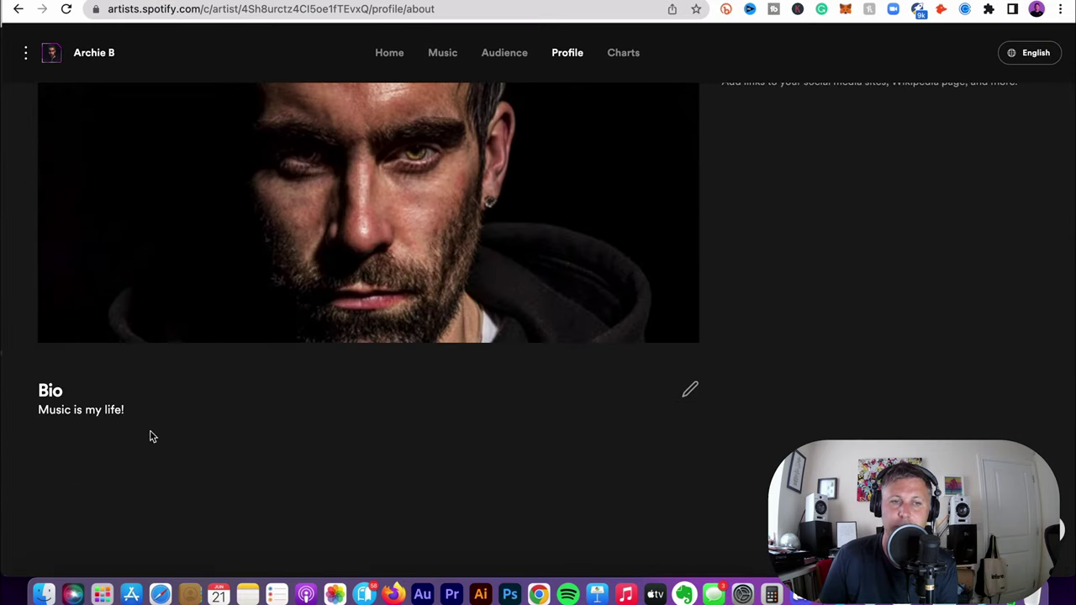
pyautogui.scroll(-2, 319, 442)
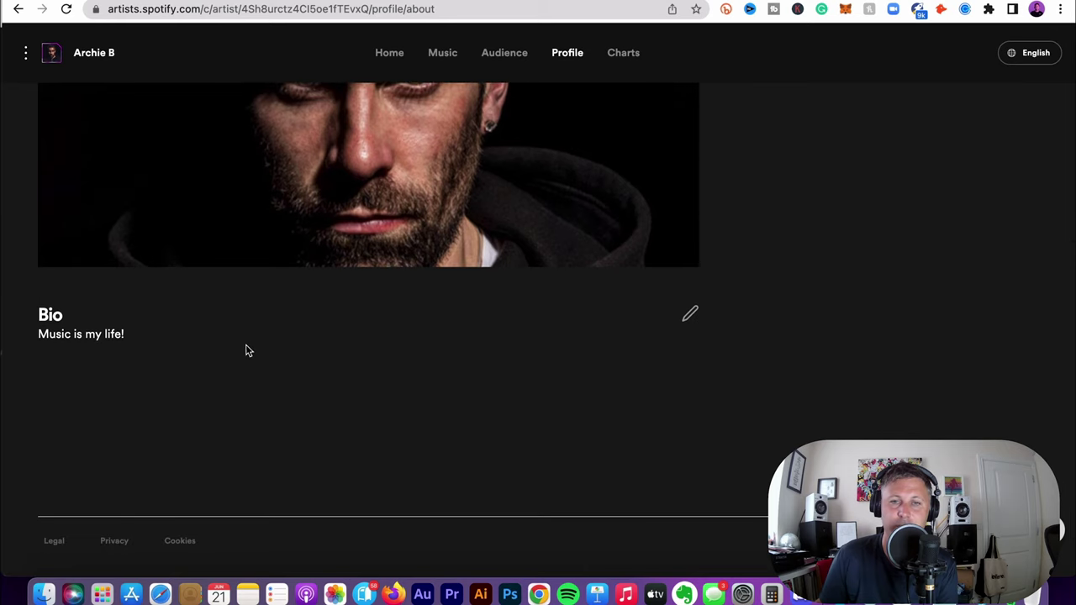
pyautogui.scroll(5, 271, 353)
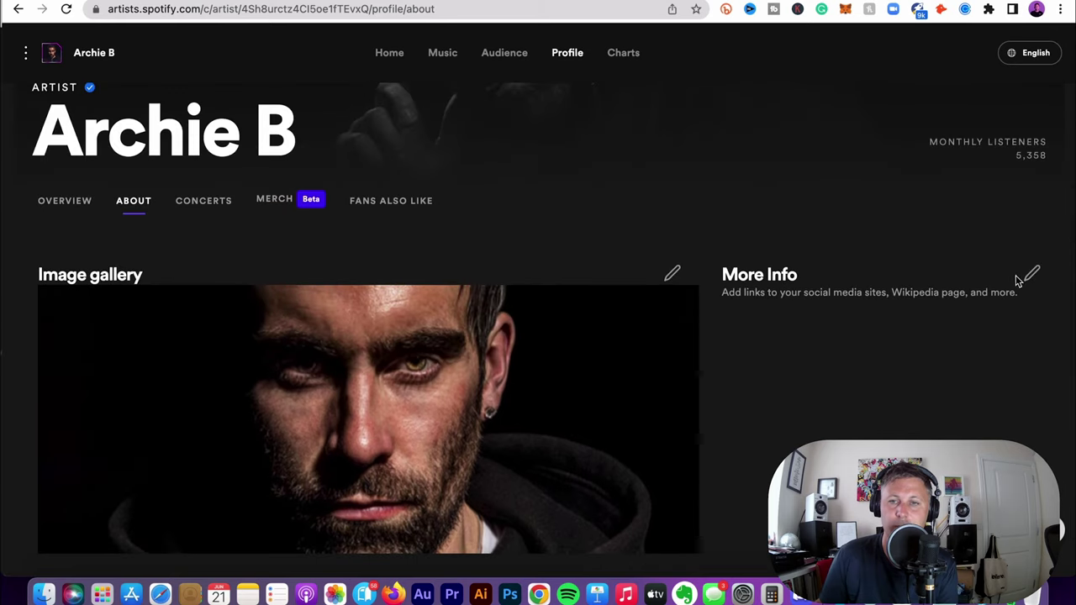
pyautogui.click(1032, 278)
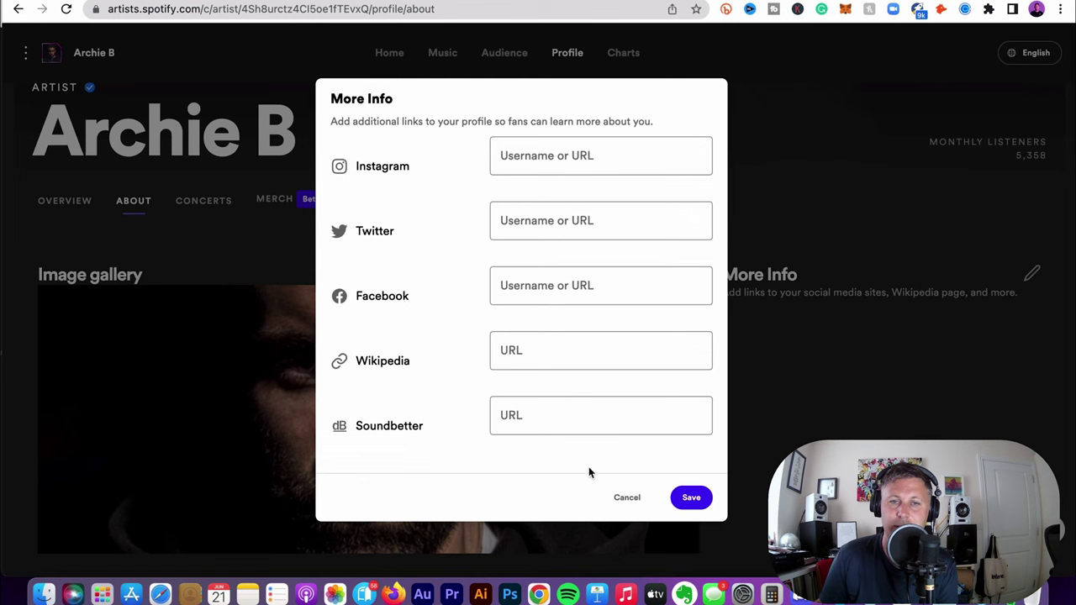
# Close the links editor unchanged and browse the Fans Also Like artists.
pyautogui.click(627, 497)
pyautogui.click(373, 206)
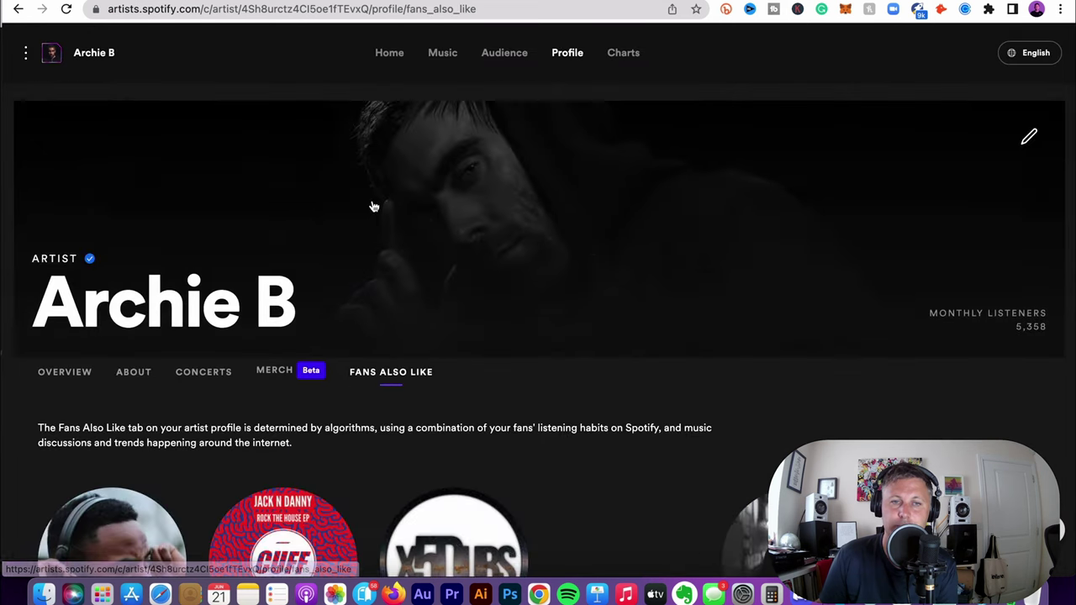
pyautogui.scroll(-5, 379, 293)
pyautogui.scroll(-4, 380, 294)
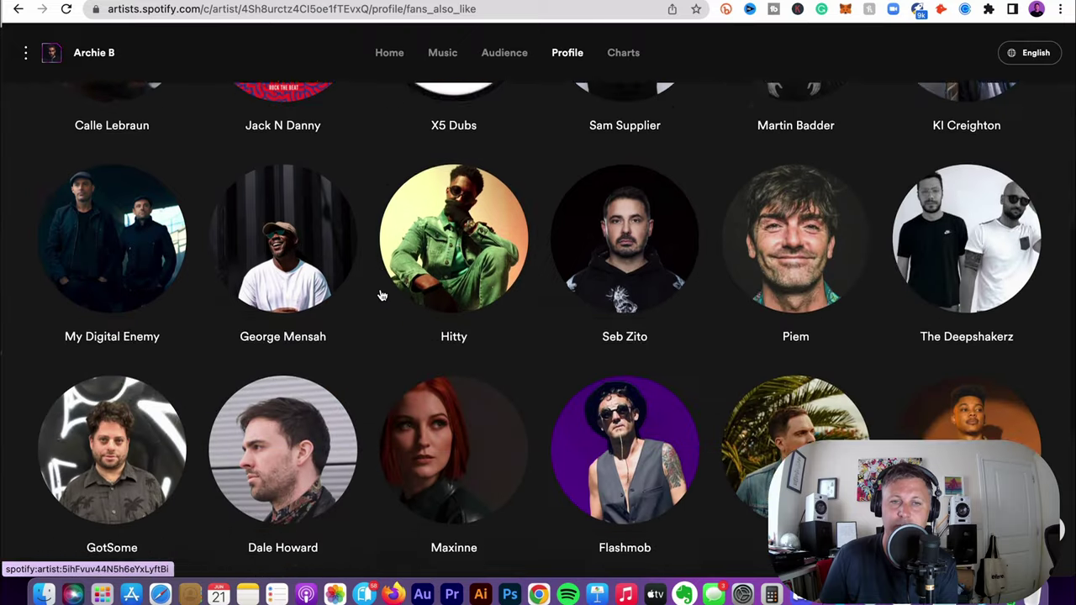
pyautogui.scroll(1, 380, 294)
pyautogui.scroll(3, 380, 294)
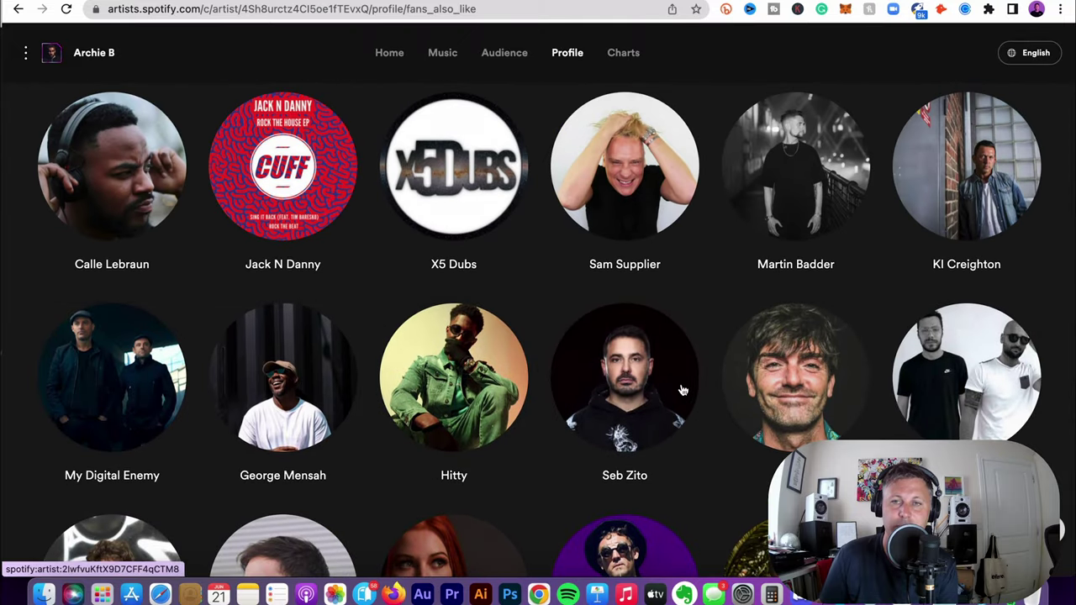
pyautogui.scroll(3, 677, 387)
pyautogui.scroll(-6, 907, 363)
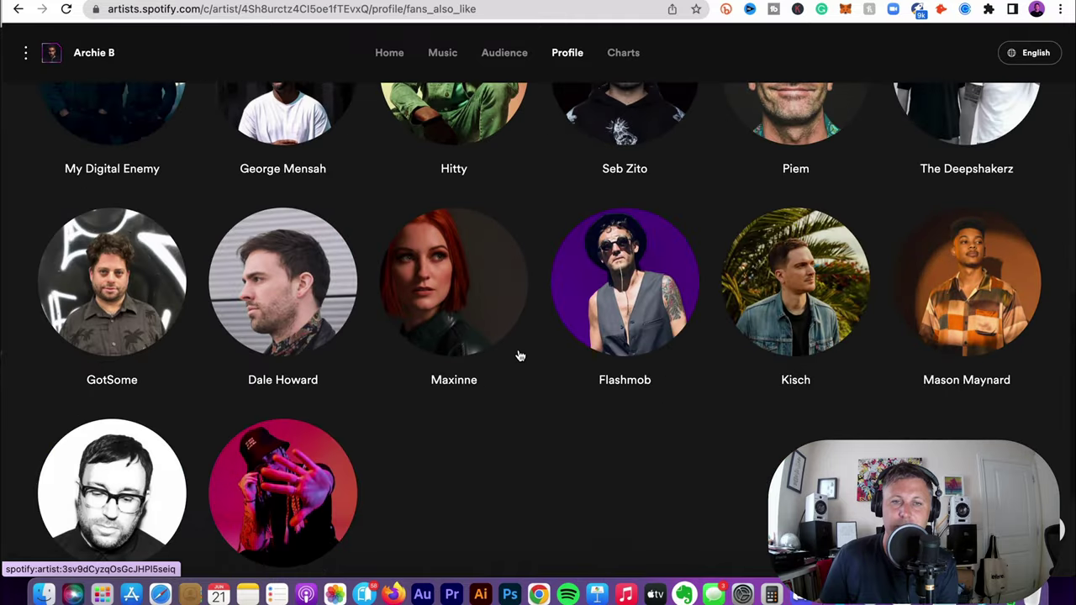
pyautogui.scroll(8, 518, 356)
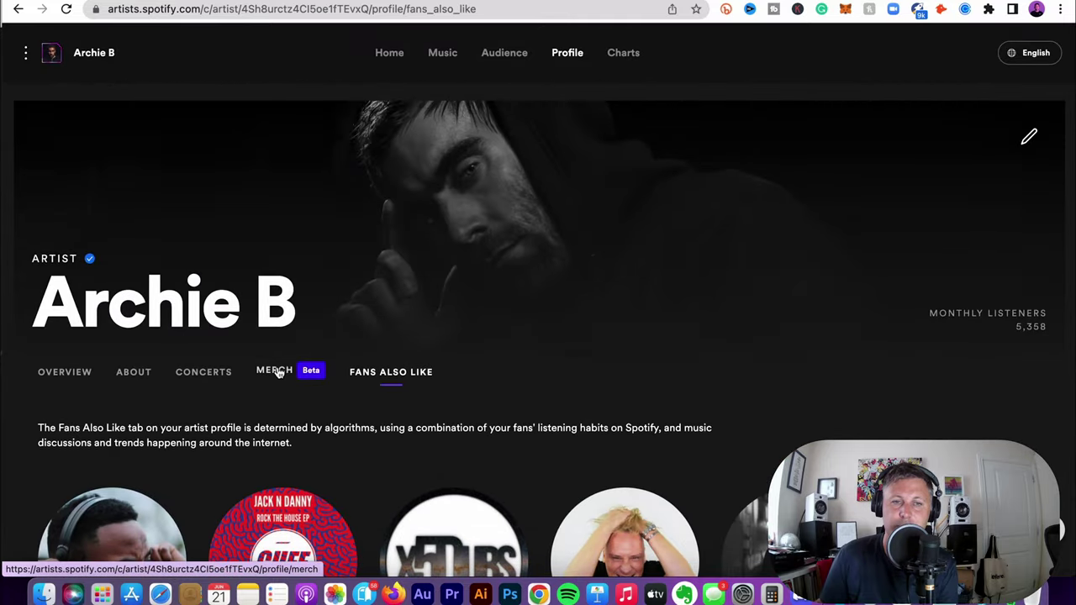
# View the Merch tab's prompt to connect a Shopify store.
pyautogui.click(278, 372)
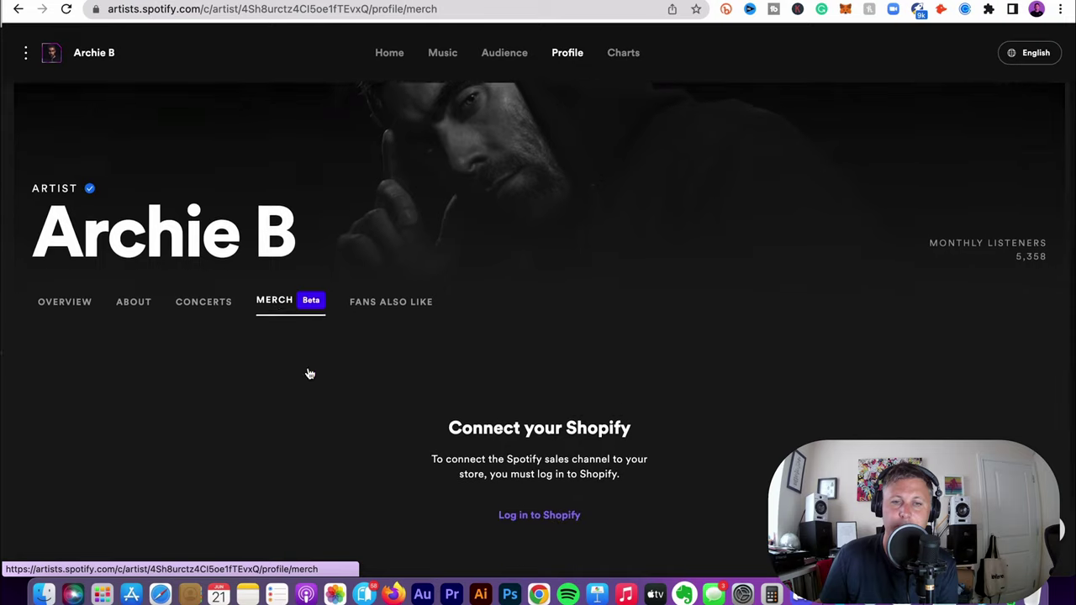
pyautogui.scroll(-2, 307, 372)
pyautogui.scroll(2, 300, 358)
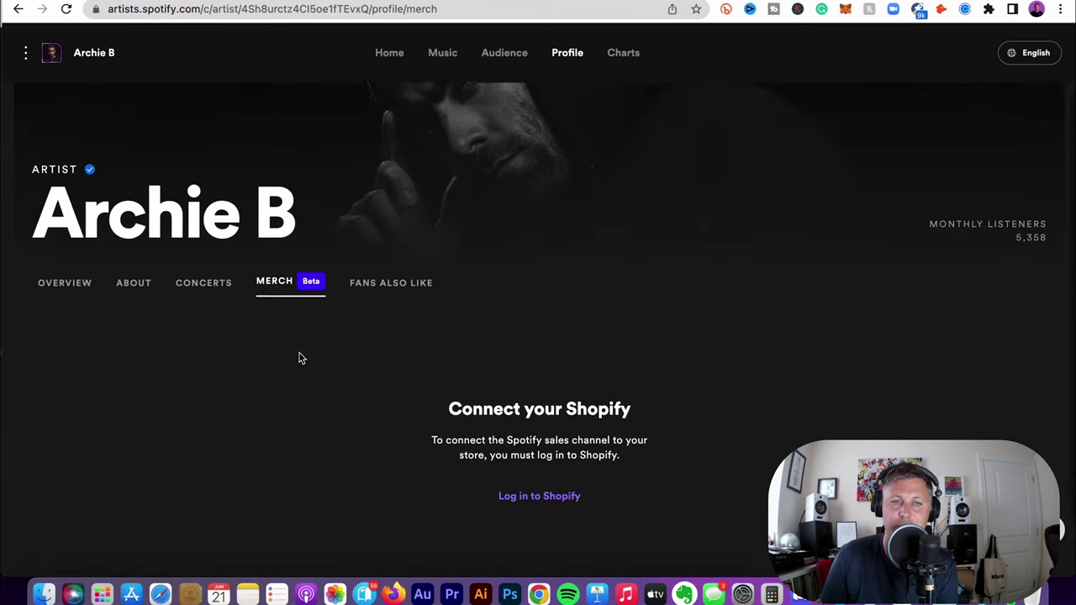
# Review the profile Overview: latest release 'Falling', Popular tracks led by 'Can't Handle It', and the Artist Pick.
pyautogui.click(53, 340)
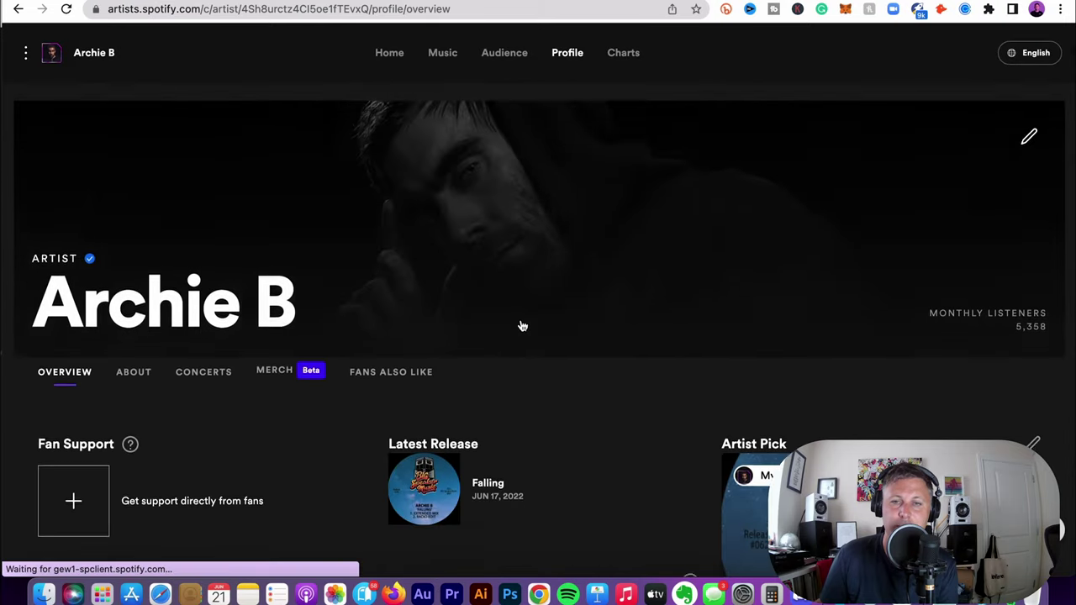
pyautogui.scroll(-2, 520, 325)
pyautogui.scroll(-1, 967, 317)
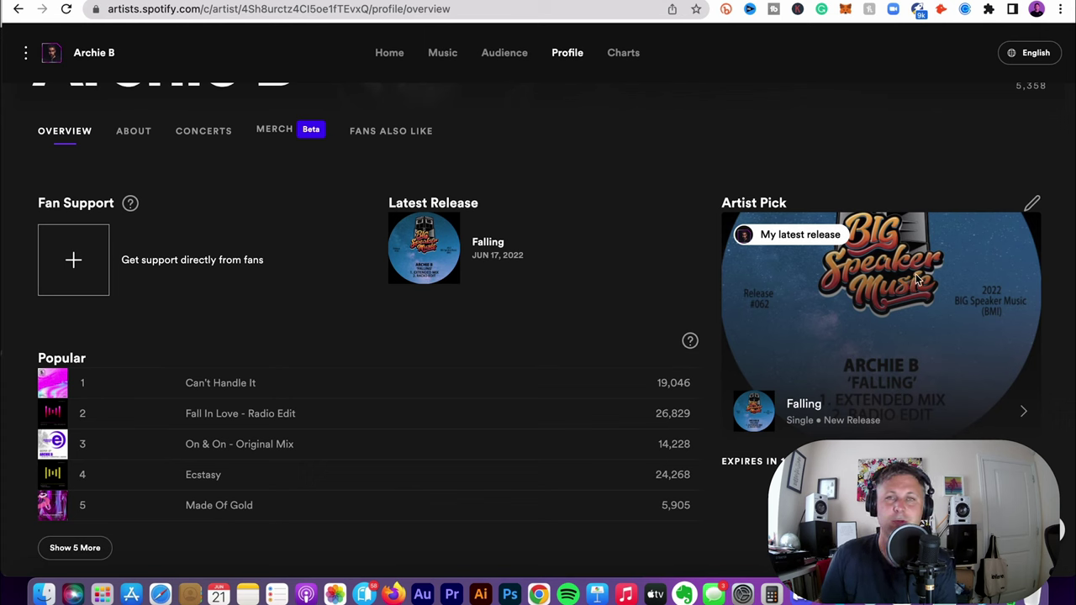
pyautogui.scroll(3, 879, 311)
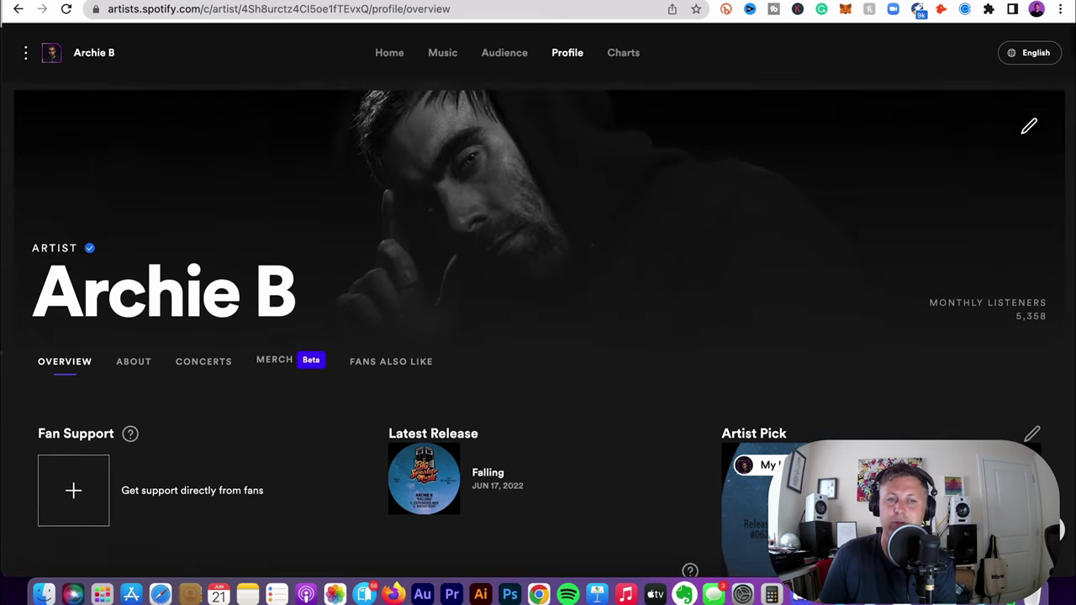
pyautogui.scroll(-2, 165, 250)
pyautogui.scroll(-2, 636, 245)
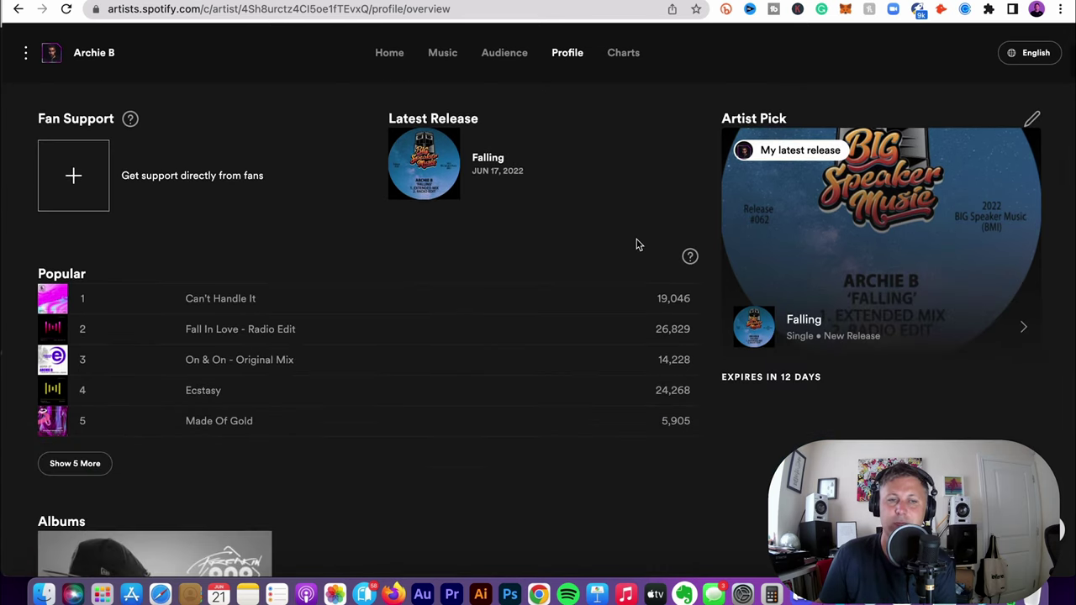
pyautogui.scroll(5, 636, 245)
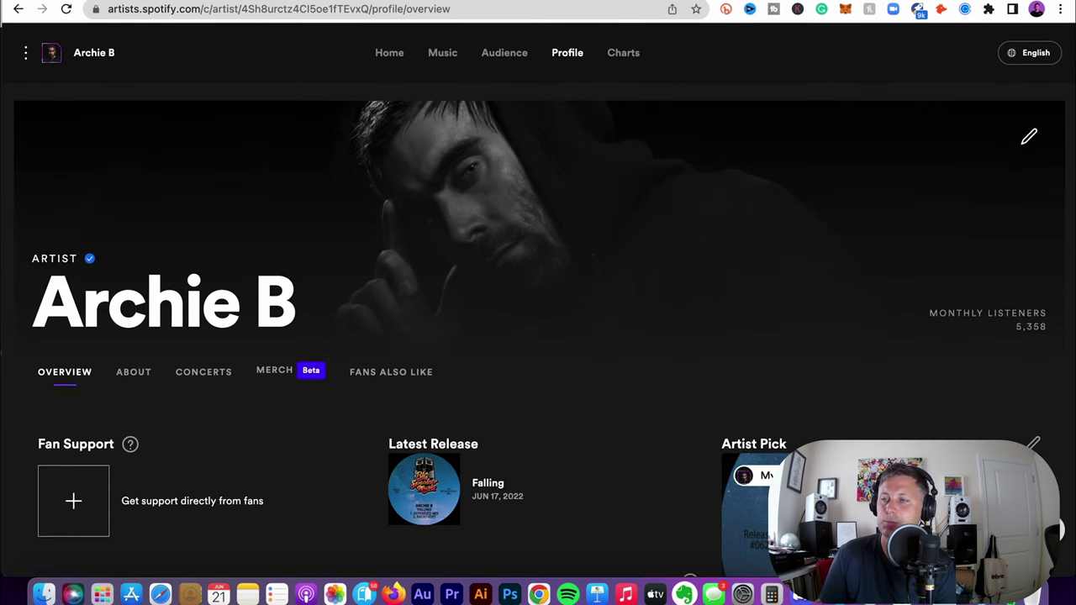
pyautogui.click(623, 52)
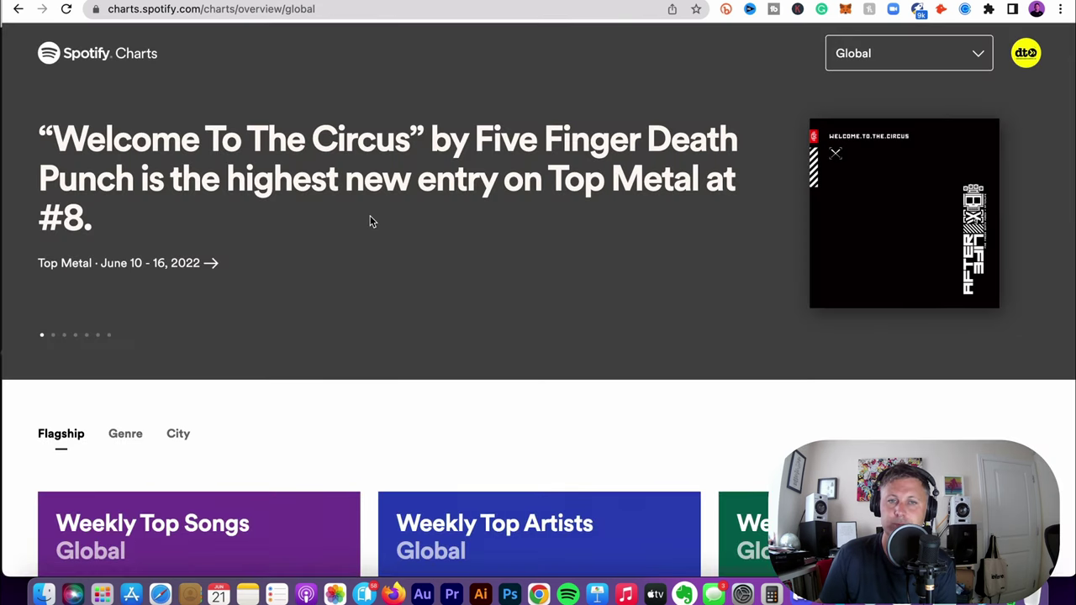
pyautogui.scroll(-8, 370, 221)
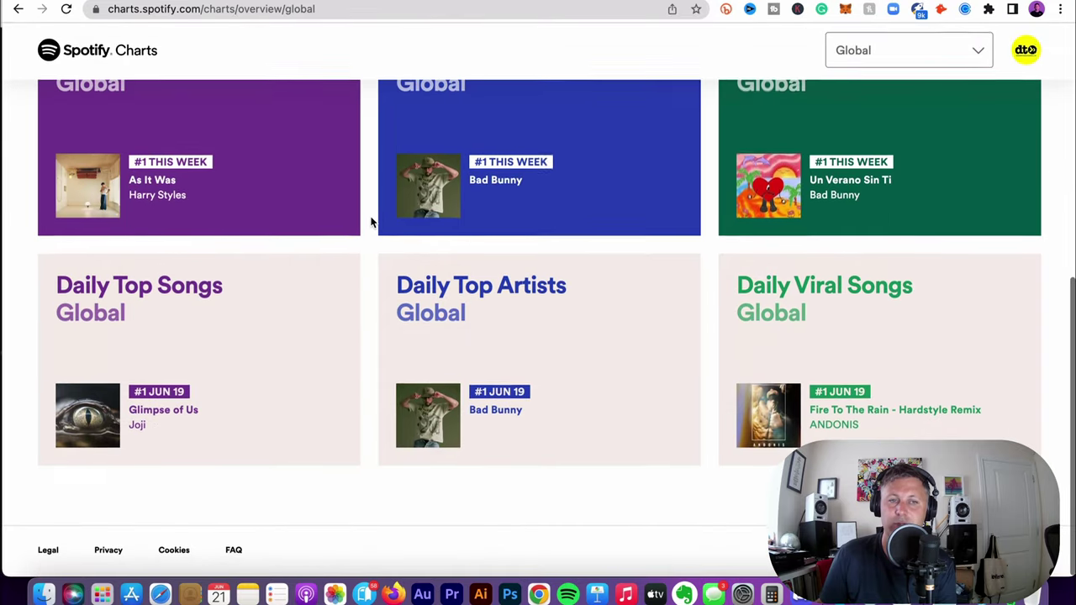
pyautogui.scroll(2, 371, 221)
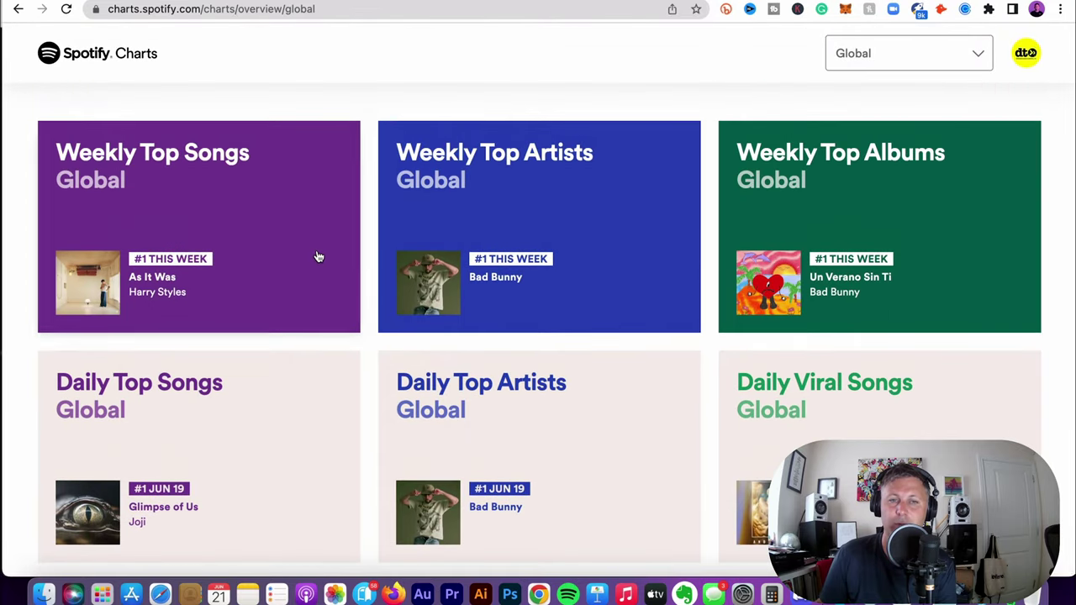
pyautogui.scroll(-1, 318, 256)
pyautogui.scroll(4, 319, 254)
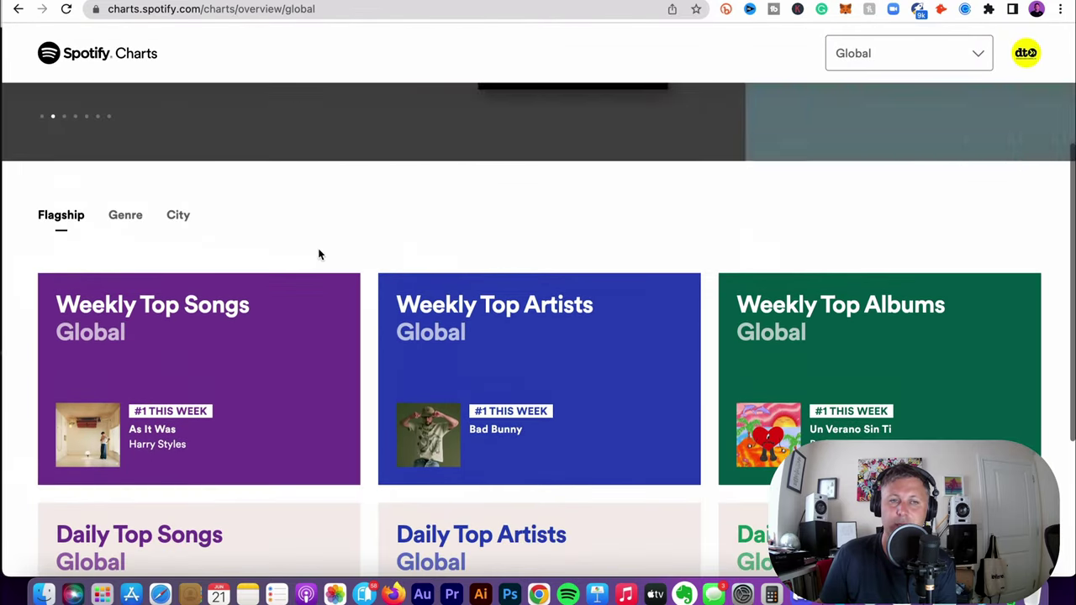
pyautogui.scroll(-4, 318, 254)
pyautogui.scroll(2, 320, 252)
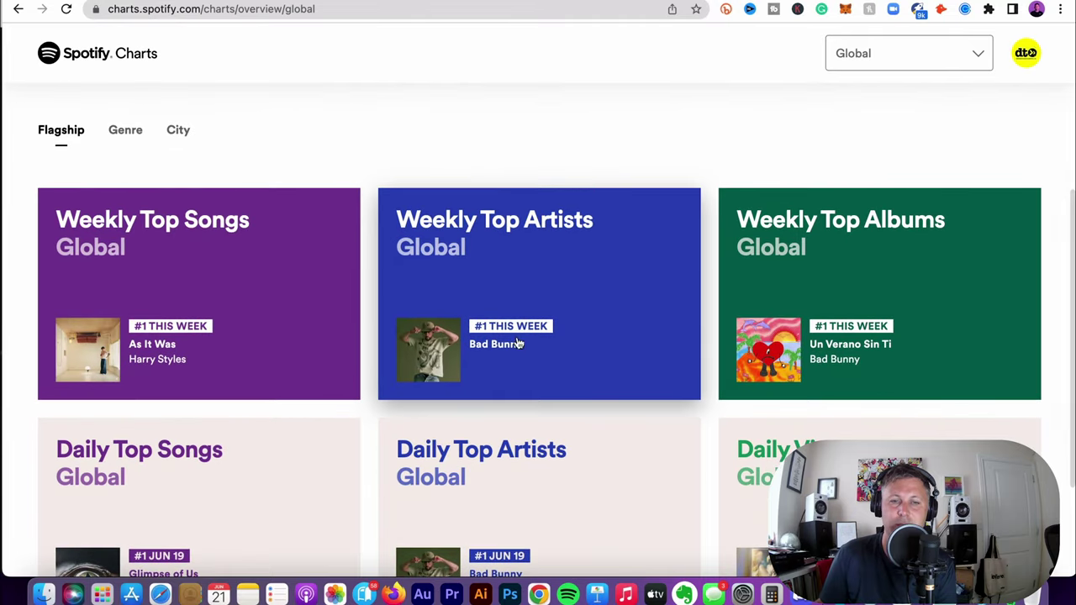
pyautogui.scroll(-4, 521, 344)
pyautogui.scroll(8, 507, 342)
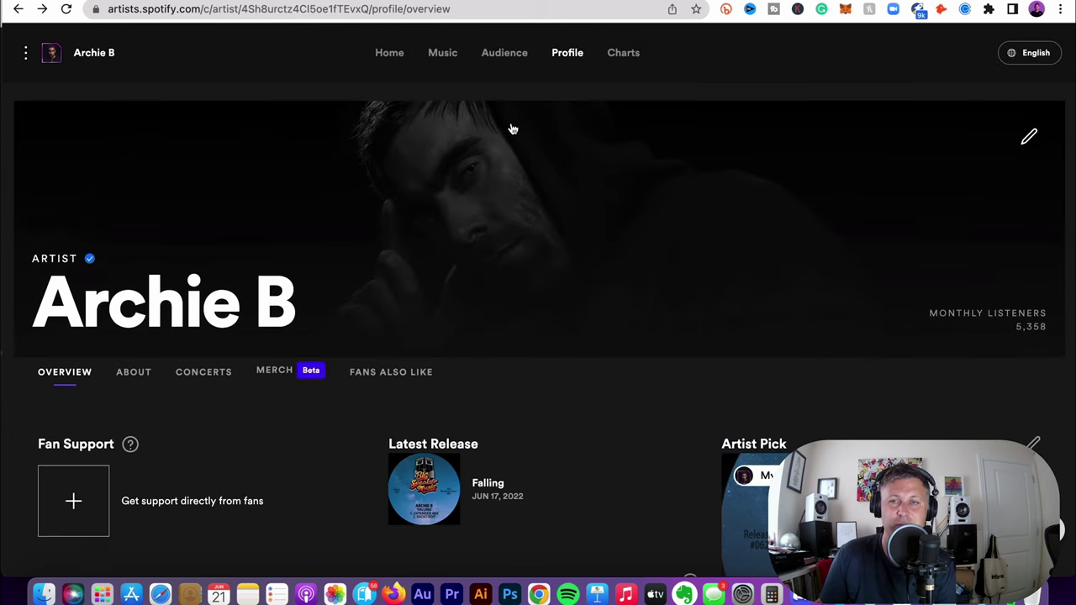
# Open the artist's Audience statistics.
pyautogui.scroll(-4, 512, 128)
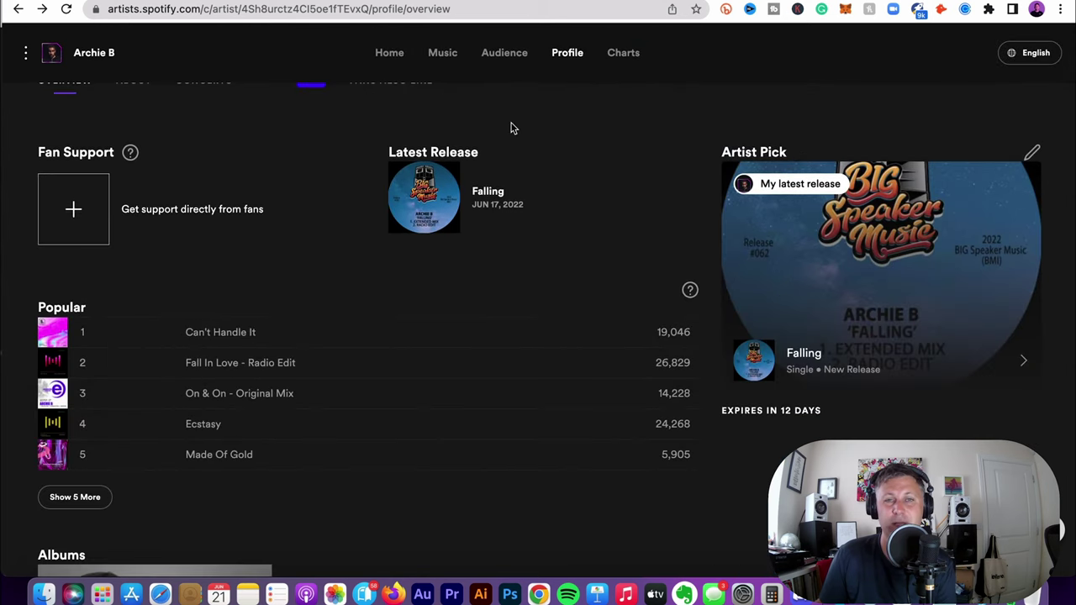
pyautogui.scroll(2, 512, 129)
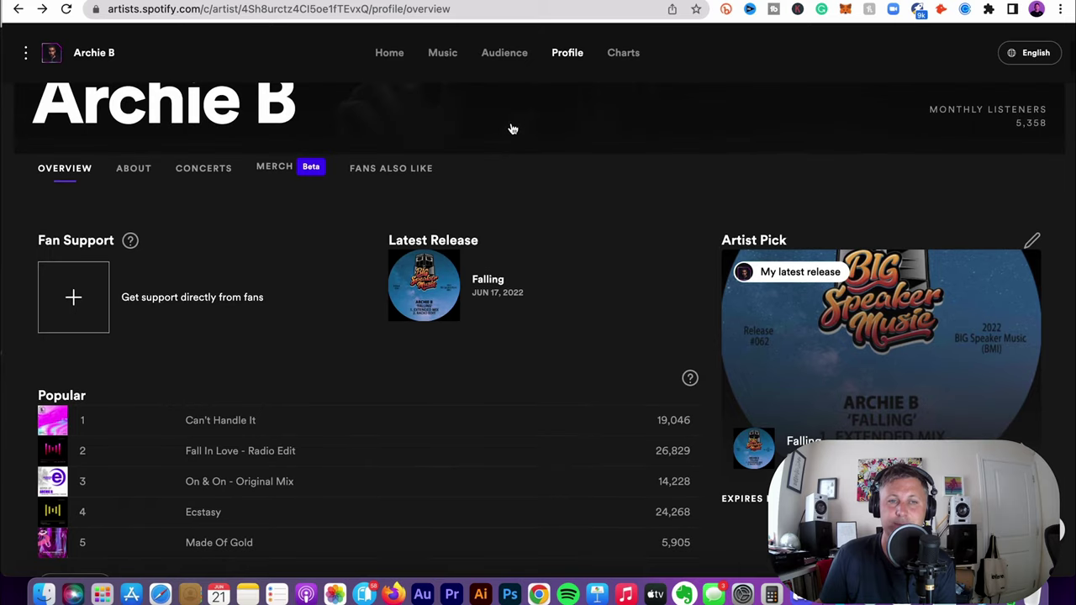
pyautogui.click(484, 54)
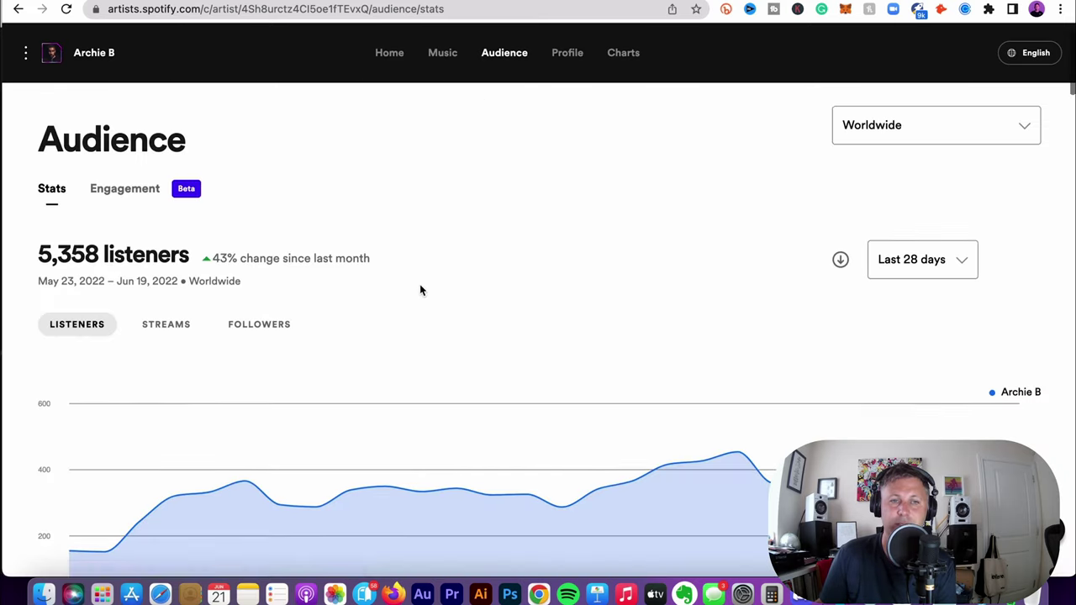
pyautogui.scroll(-1, 420, 288)
pyautogui.scroll(1, 420, 290)
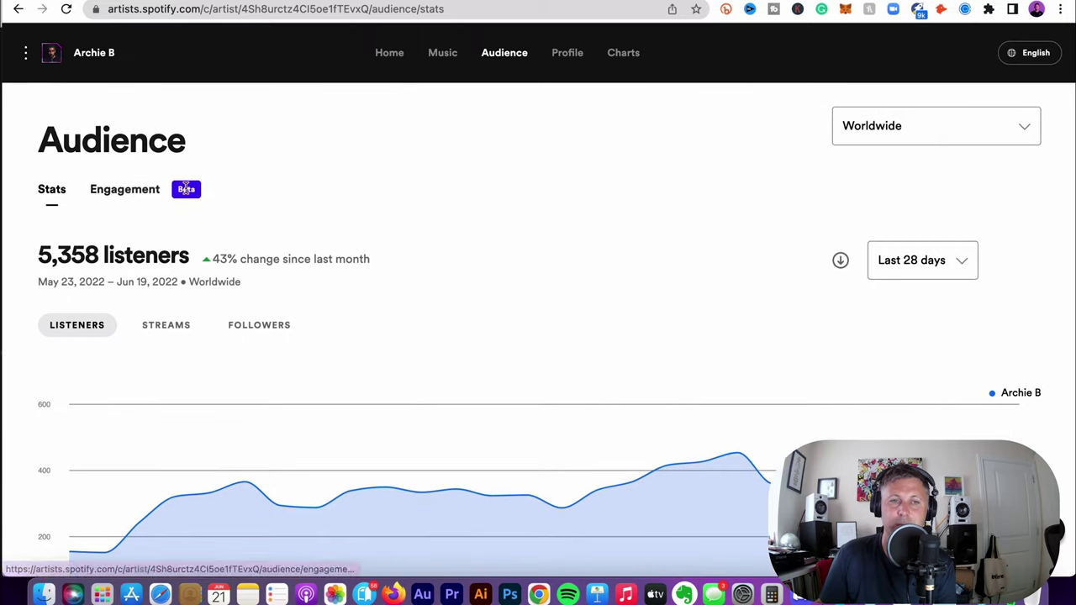
# Review Engagement figures: 5,349 listeners, 12,031 streams, 671 saves, 1,267 playlist adds, and the Listeners chart.
pyautogui.click(154, 193)
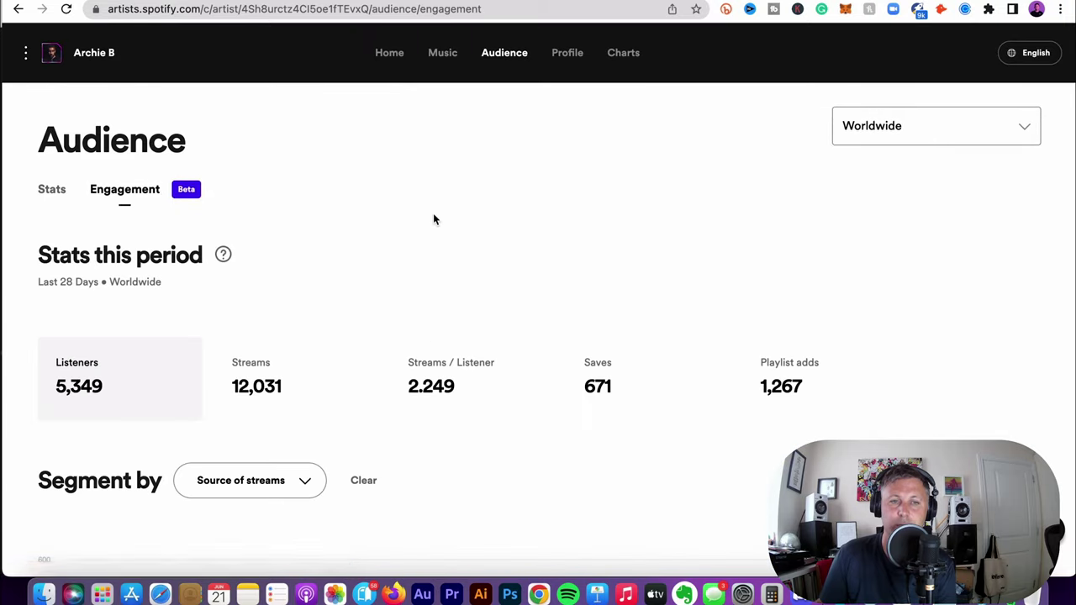
pyautogui.scroll(-5, 433, 219)
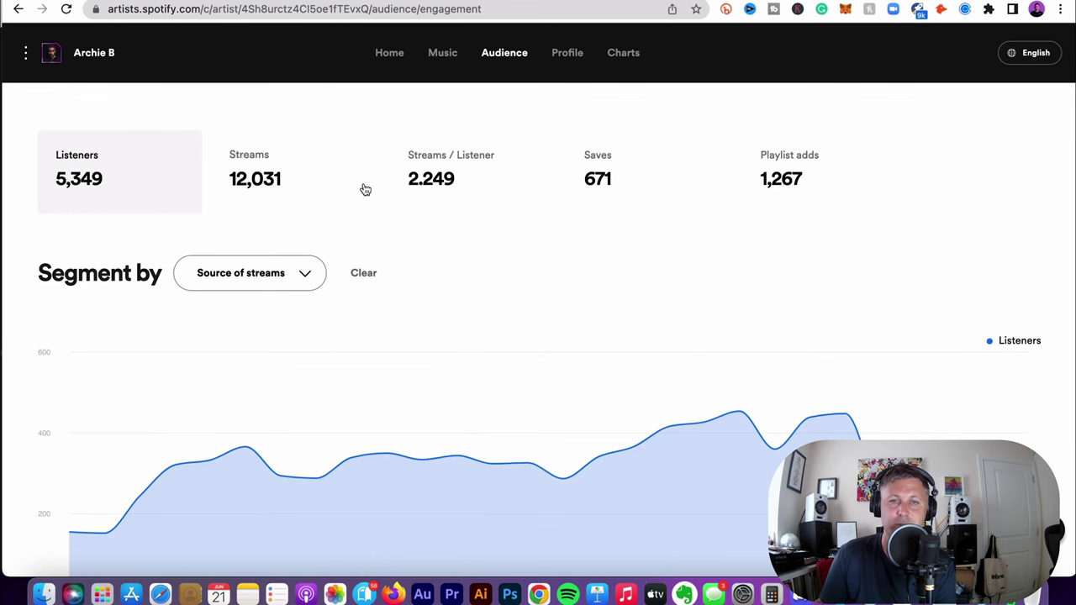
pyautogui.scroll(5, 414, 219)
pyautogui.scroll(-2, 417, 221)
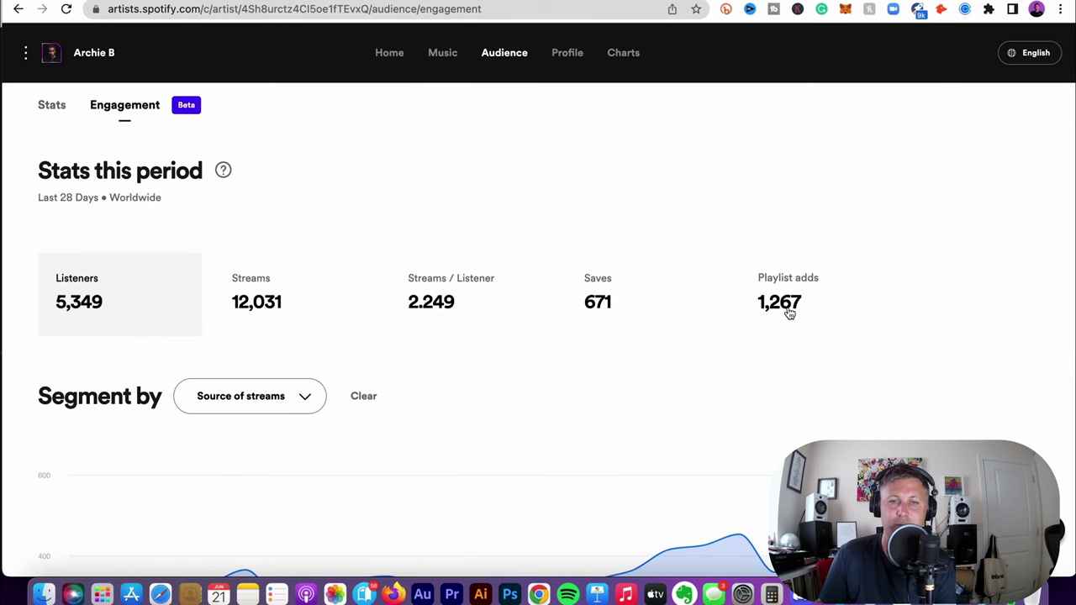
pyautogui.scroll(-2, 680, 344)
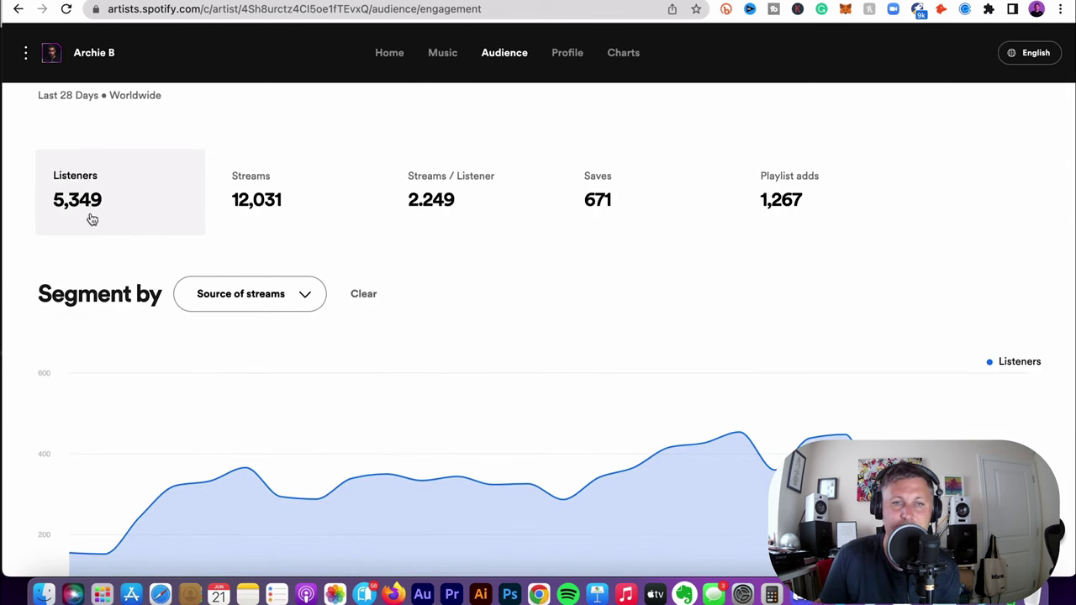
pyautogui.scroll(-5, 504, 230)
pyautogui.scroll(5, 504, 229)
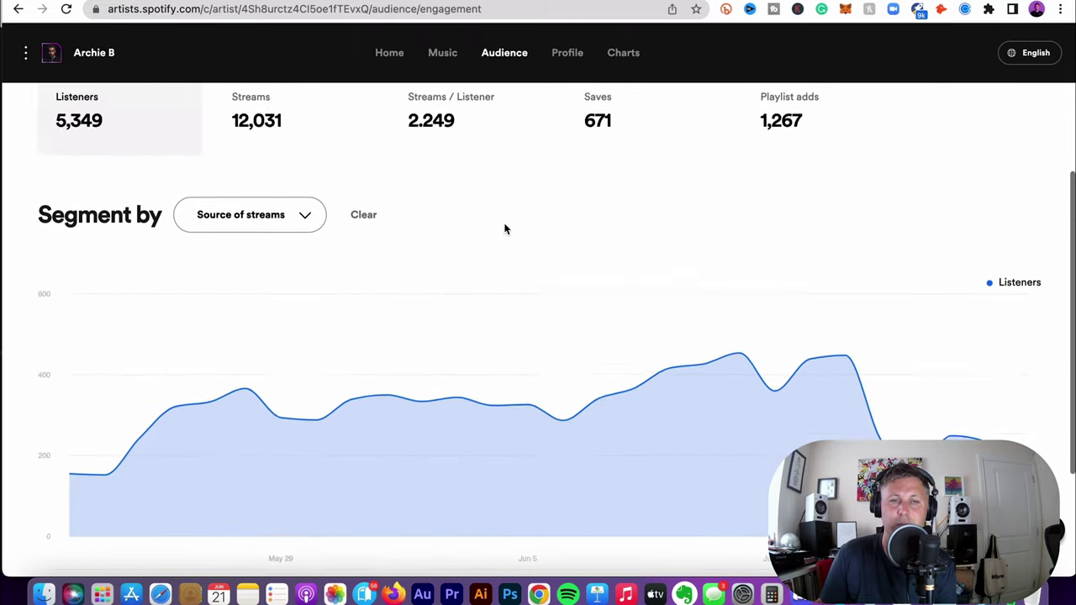
pyautogui.scroll(-5, 488, 250)
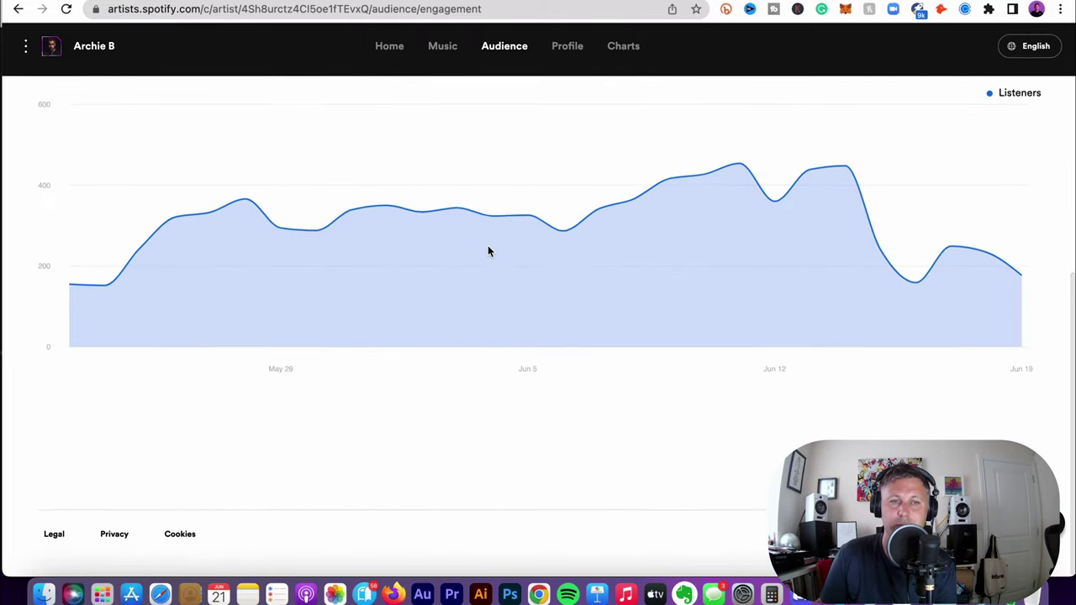
pyautogui.scroll(5, 487, 250)
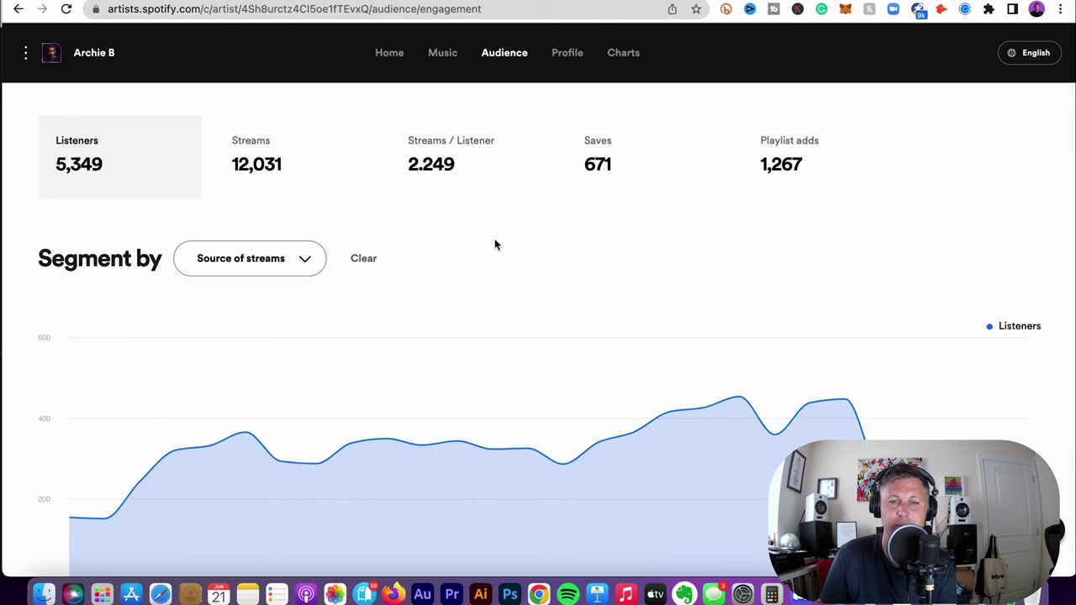
pyautogui.scroll(4, 494, 244)
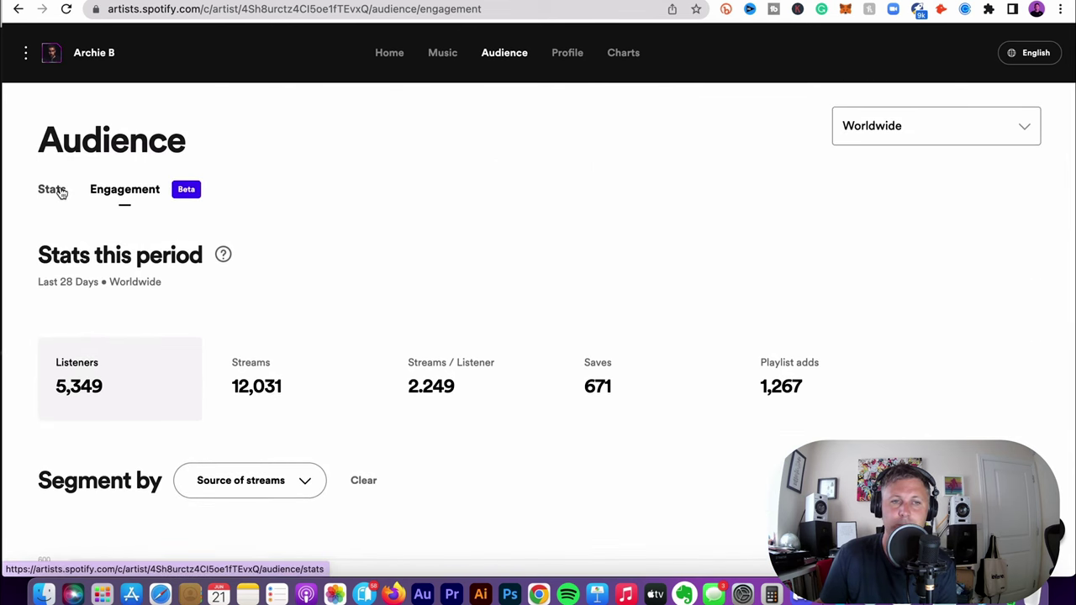
# Show Audience Stats for Since 2015 instead of the last 28 days.
pyautogui.click(61, 191)
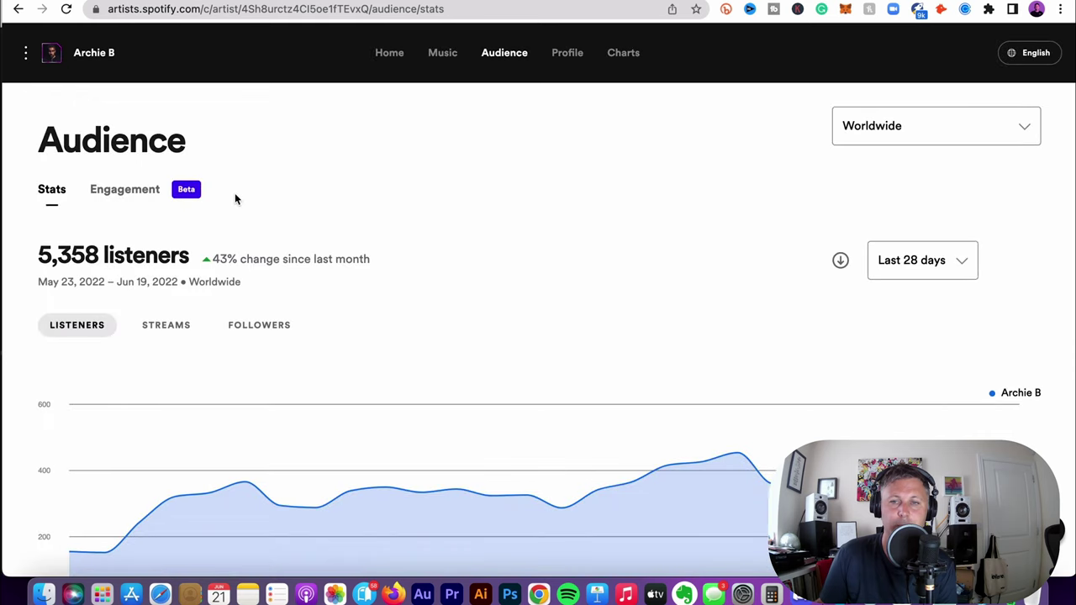
pyautogui.scroll(-1, 588, 204)
pyautogui.click(944, 216)
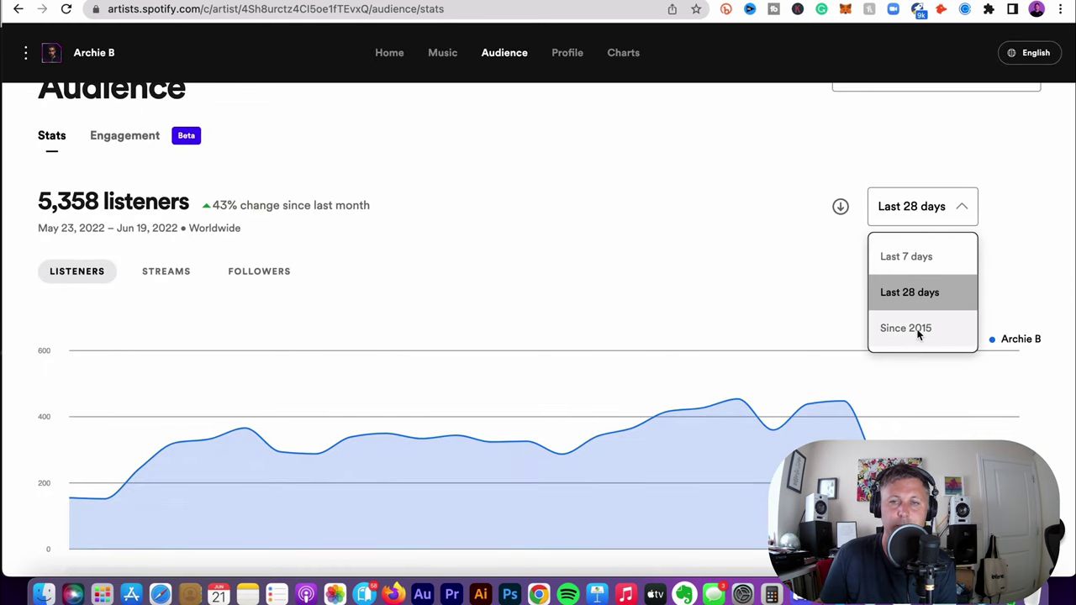
pyautogui.click(907, 330)
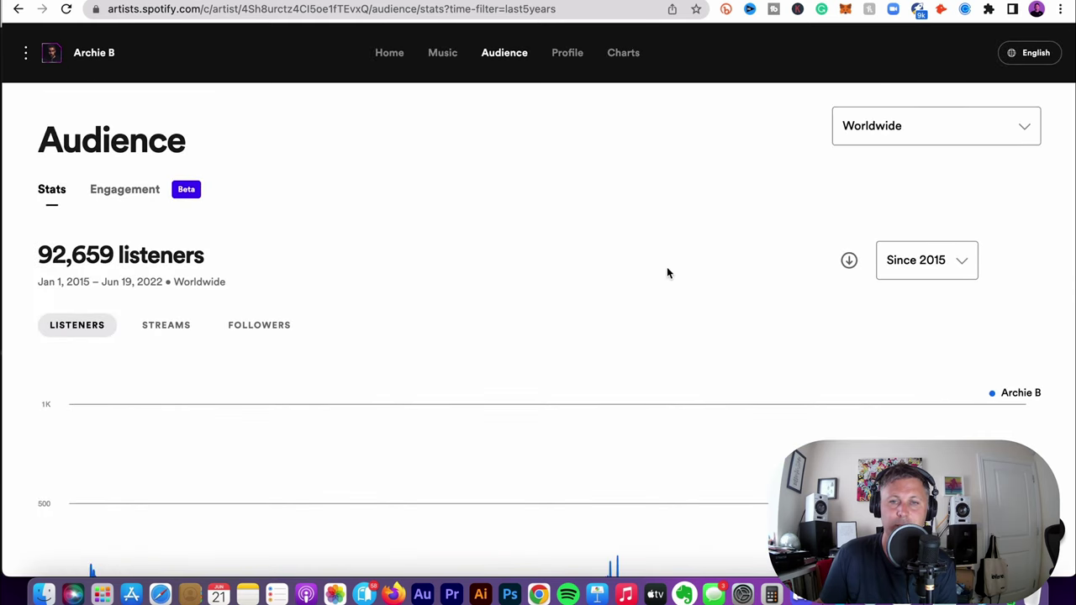
# Review the since-2015 demographics and top cities for 92,659 listeners.
pyautogui.scroll(-5, 669, 272)
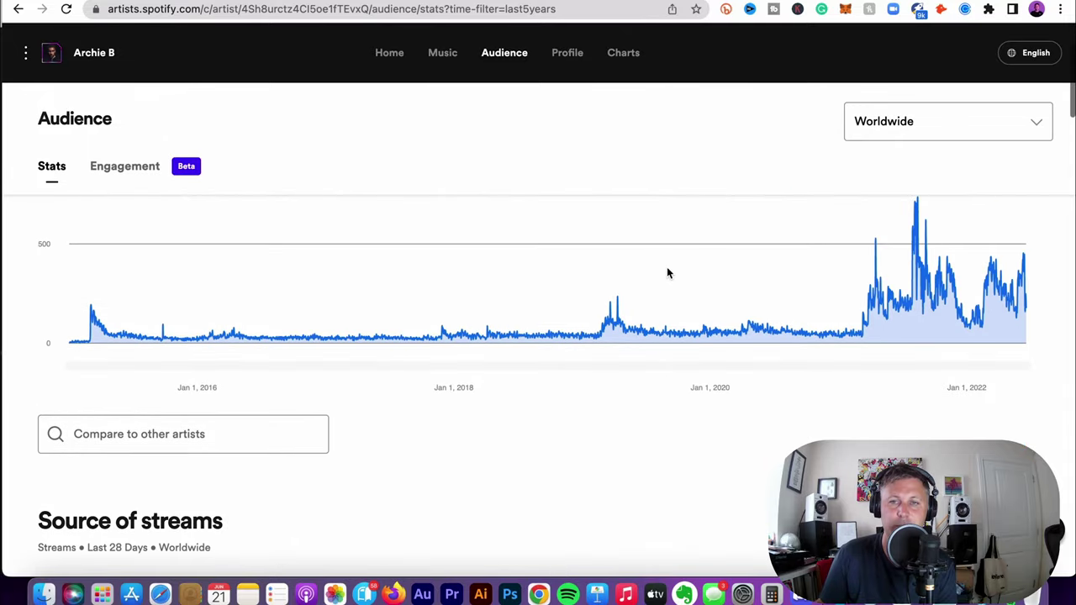
pyautogui.scroll(-2, 668, 272)
pyautogui.scroll(-15, 669, 272)
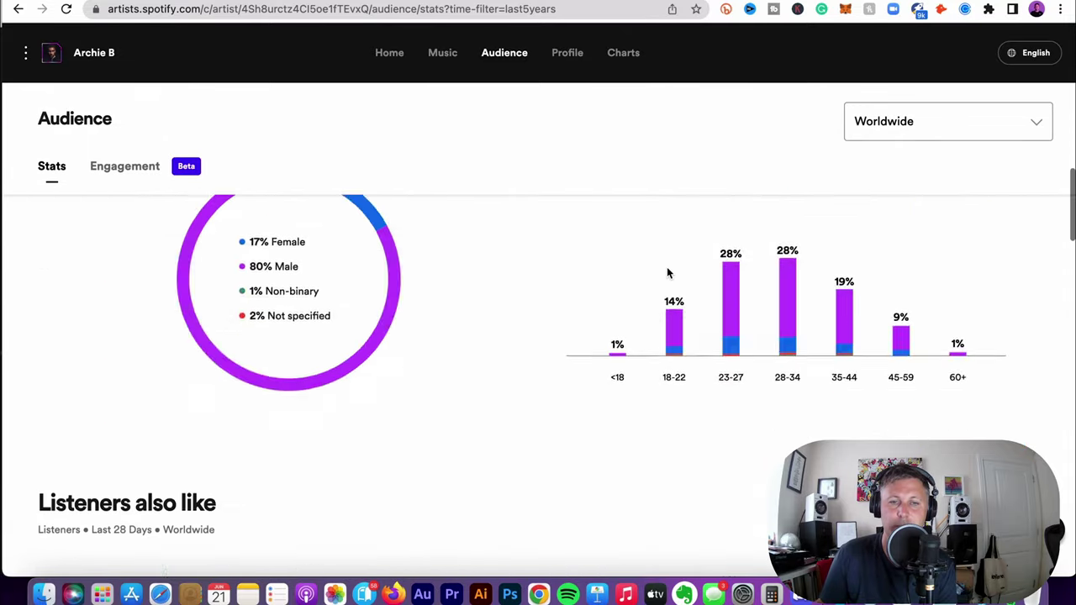
pyautogui.scroll(-6, 666, 267)
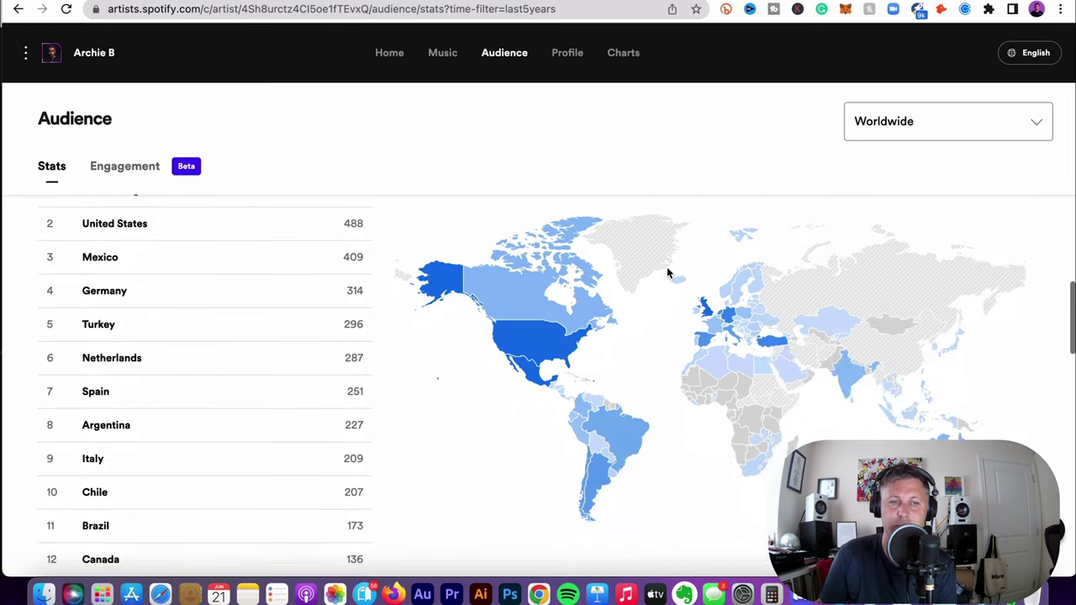
pyautogui.scroll(-8, 418, 296)
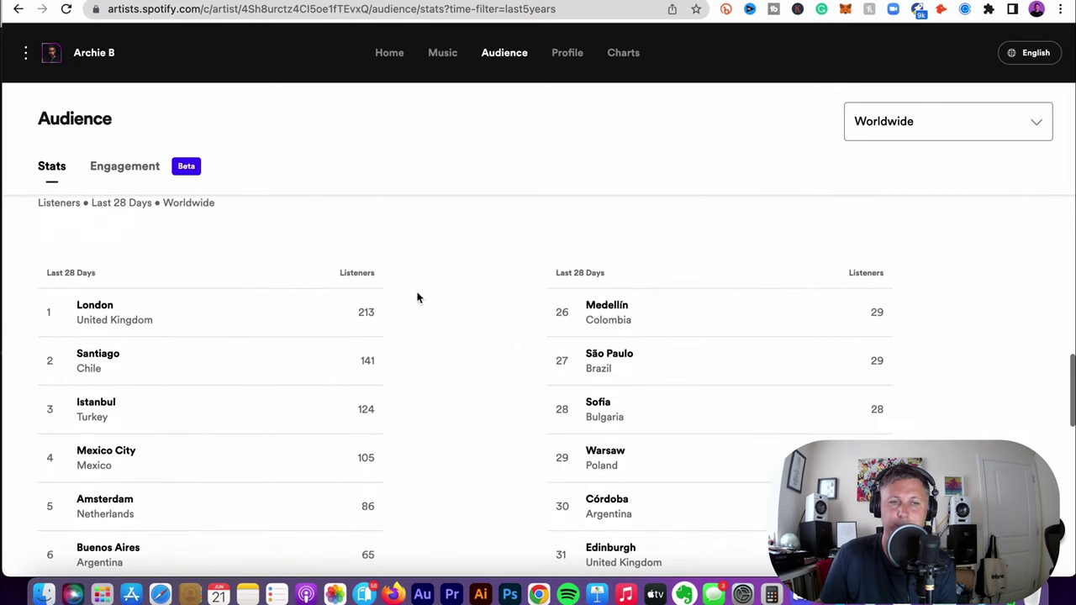
pyautogui.scroll(-10, 420, 297)
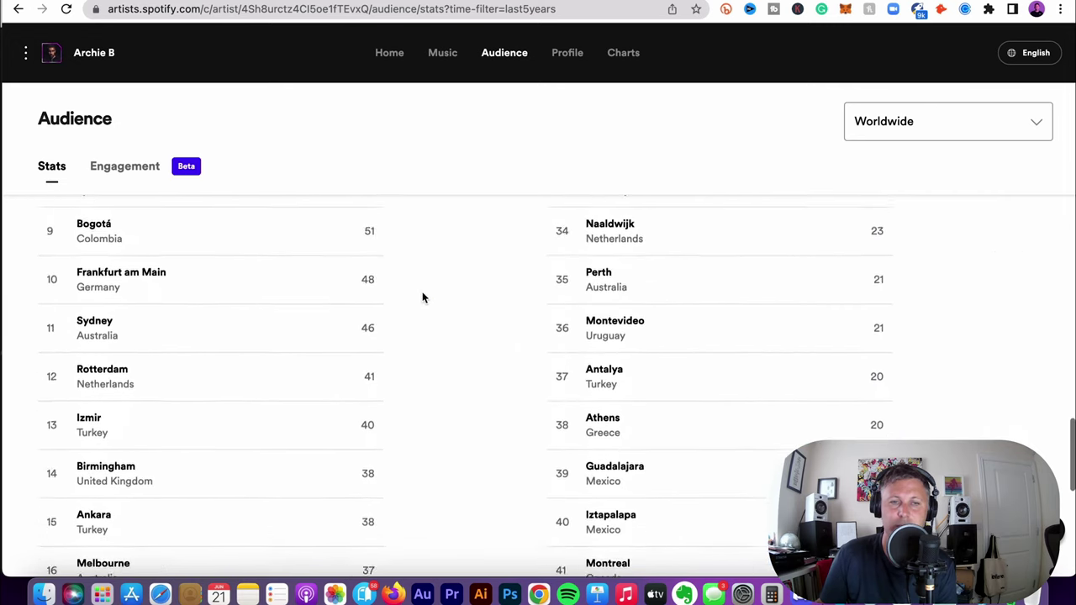
pyautogui.scroll(5, 423, 297)
pyautogui.scroll(20, 423, 298)
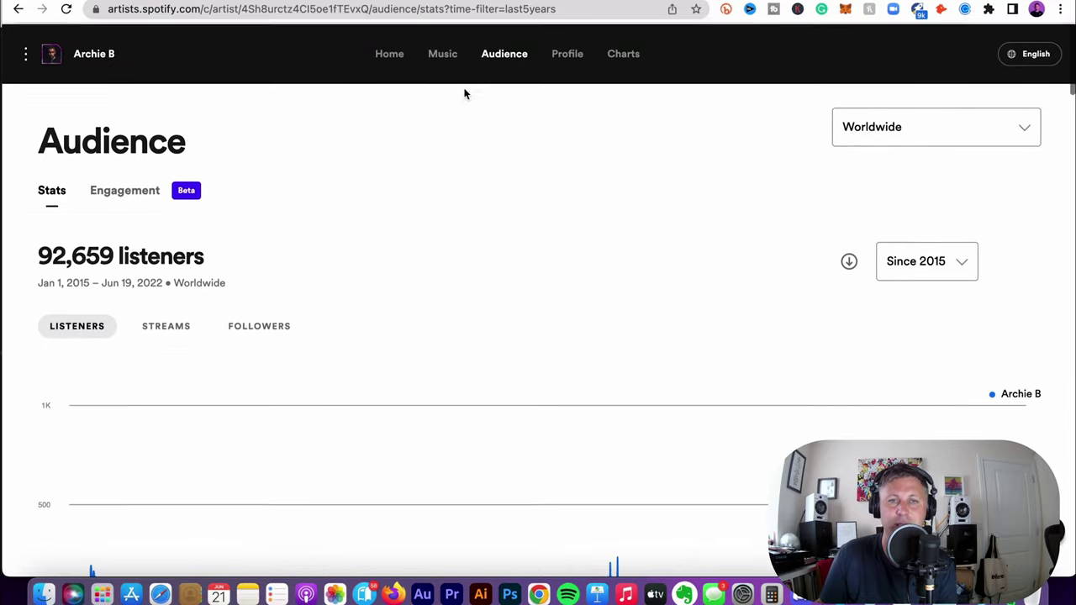